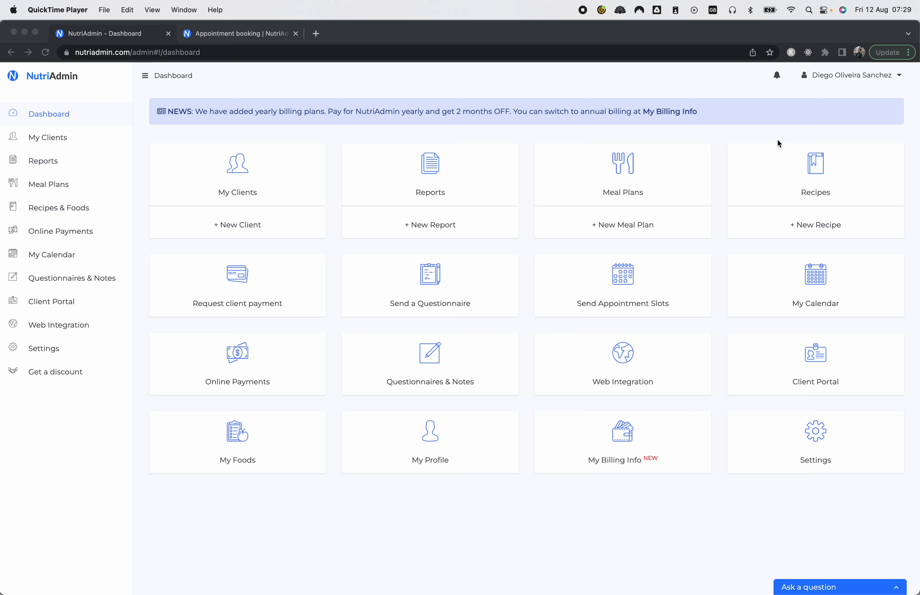
Step: Open the calendar settings and go to the list of existing working schedules
{"action": "left_click", "coordinate": [258, 461]}
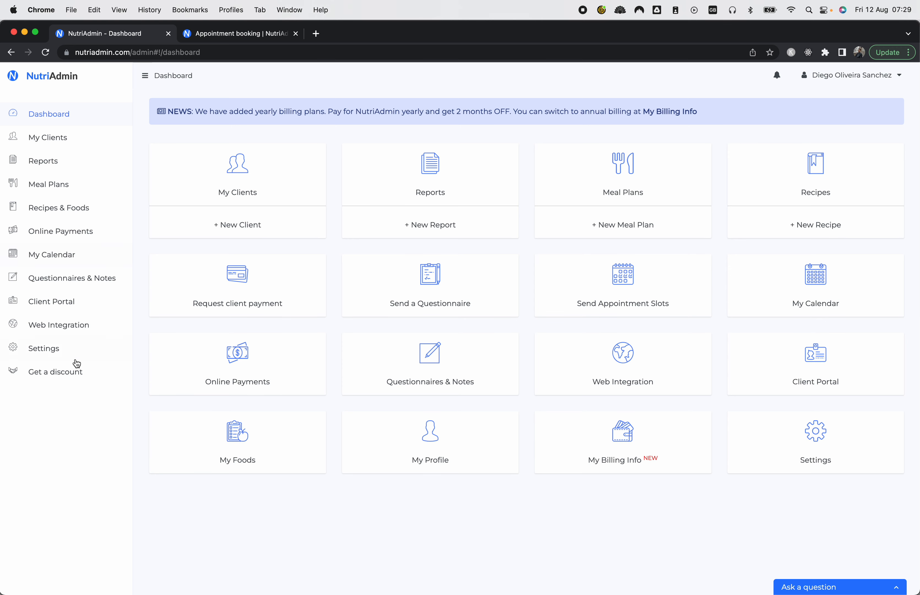
{"action": "left_click", "coordinate": [68, 350]}
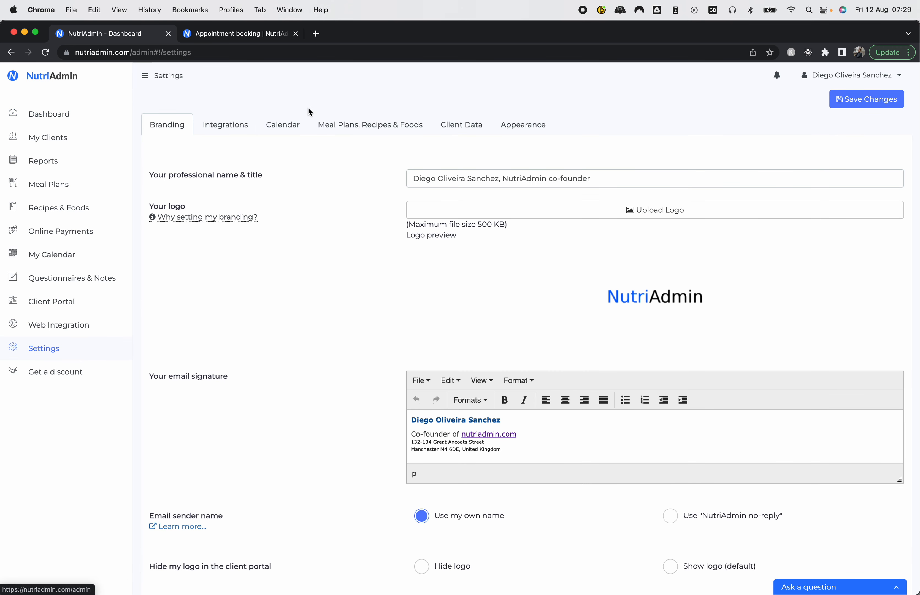
{"action": "left_click", "coordinate": [300, 121]}
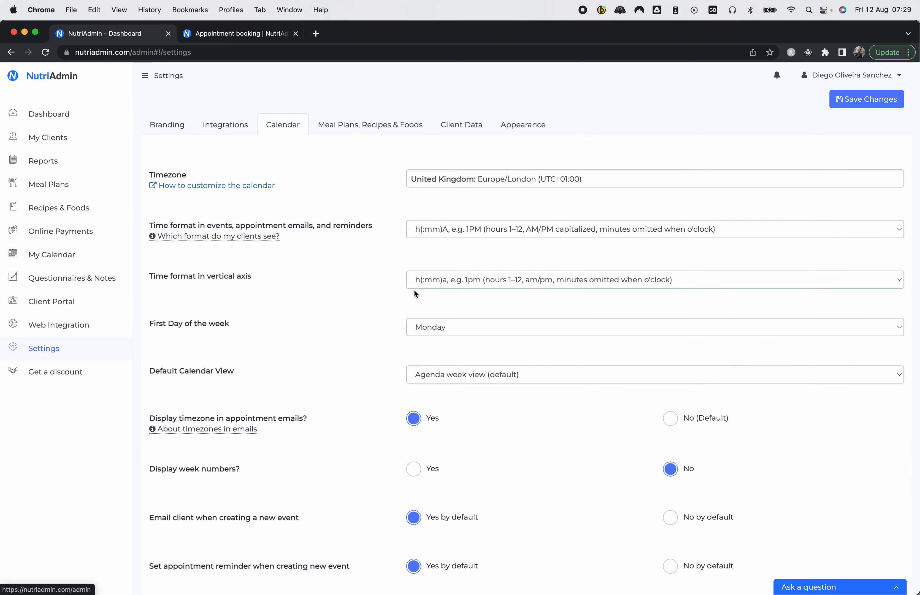
{"action": "scroll", "coordinate": [415, 289], "scroll_direction": "down", "scroll_amount": 5}
{"action": "scroll", "coordinate": [411, 269], "scroll_direction": "down", "scroll_amount": 7}
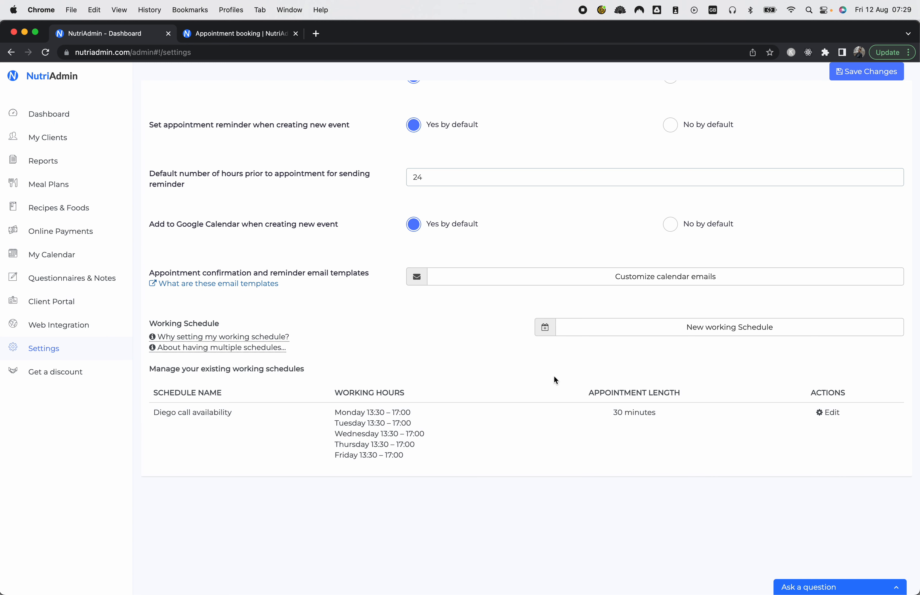
Step: Examine the existing working schedule's name, weekday working hours and appointment length
{"action": "triple_click", "coordinate": [187, 409]}
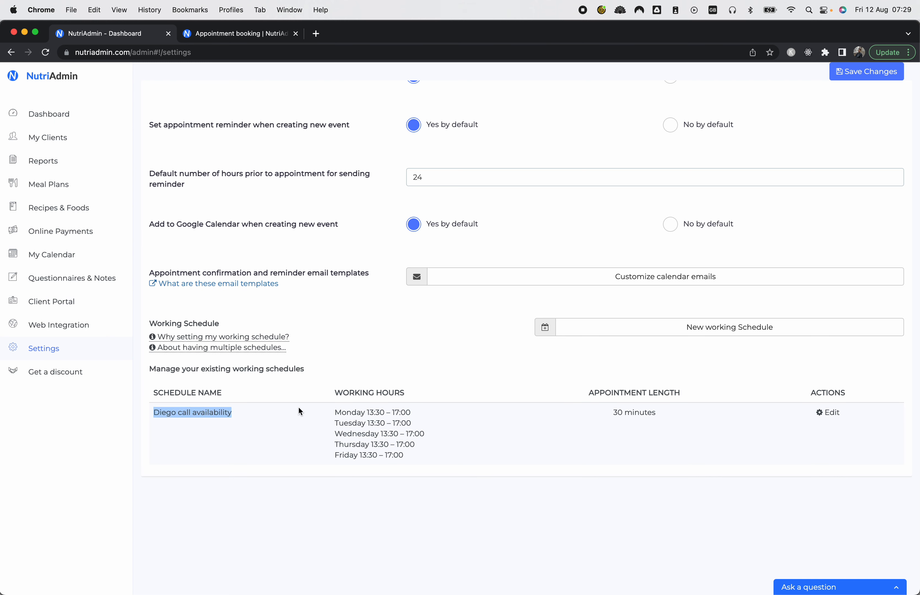
{"action": "left_click", "coordinate": [395, 408]}
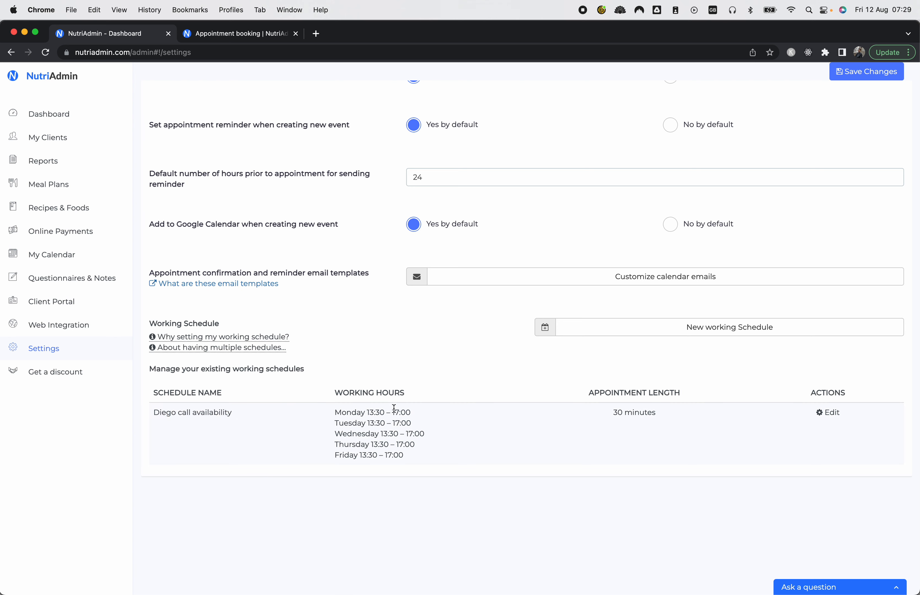
{"action": "left_click", "coordinate": [335, 413]}
{"action": "left_click_drag", "start_coordinate": [336, 416], "coordinate": [418, 456]}
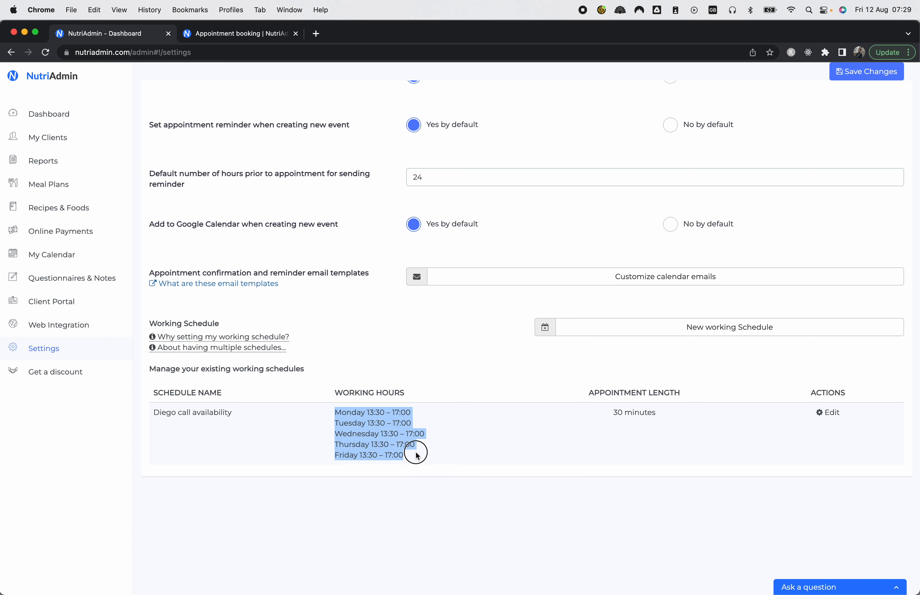
{"action": "triple_click", "coordinate": [370, 412]}
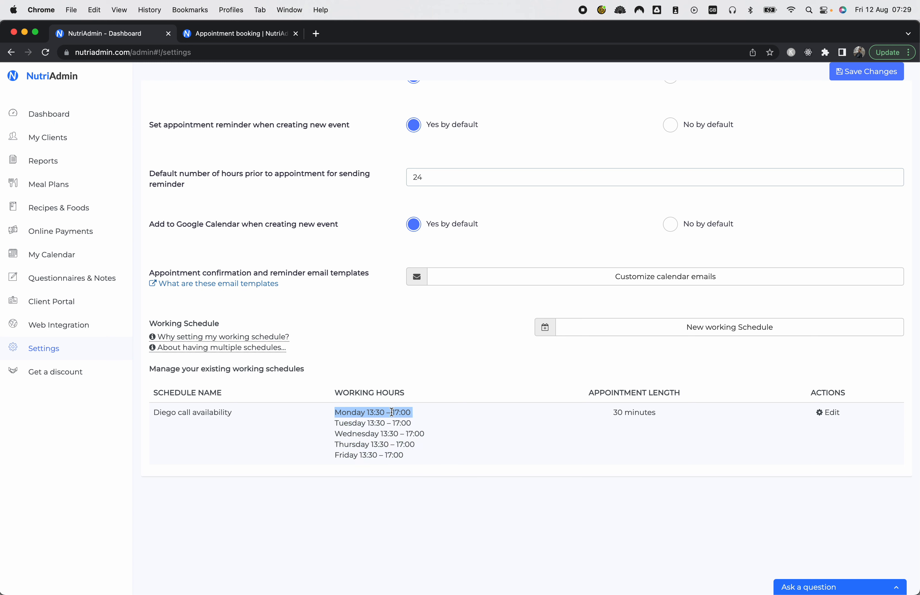
{"action": "left_click", "coordinate": [398, 423]}
{"action": "triple_click", "coordinate": [634, 411]}
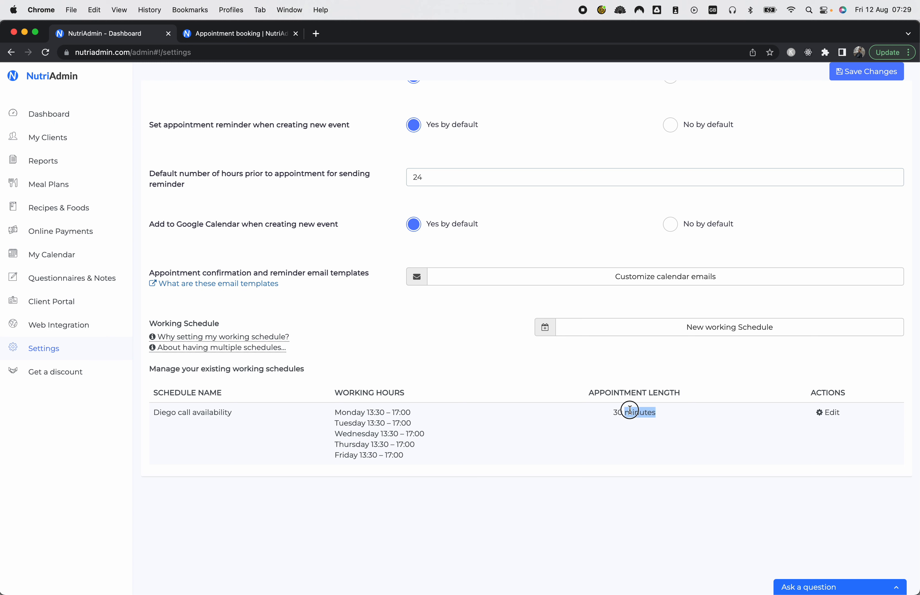
{"action": "left_click", "coordinate": [538, 423]}
{"action": "left_click_drag", "start_coordinate": [419, 457], "coordinate": [333, 411]}
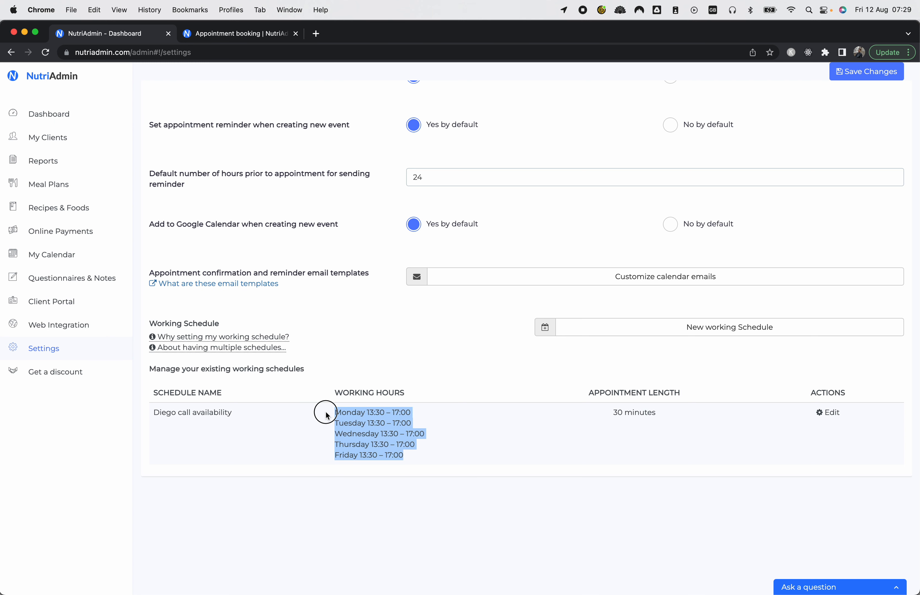
{"action": "left_click", "coordinate": [415, 437]}
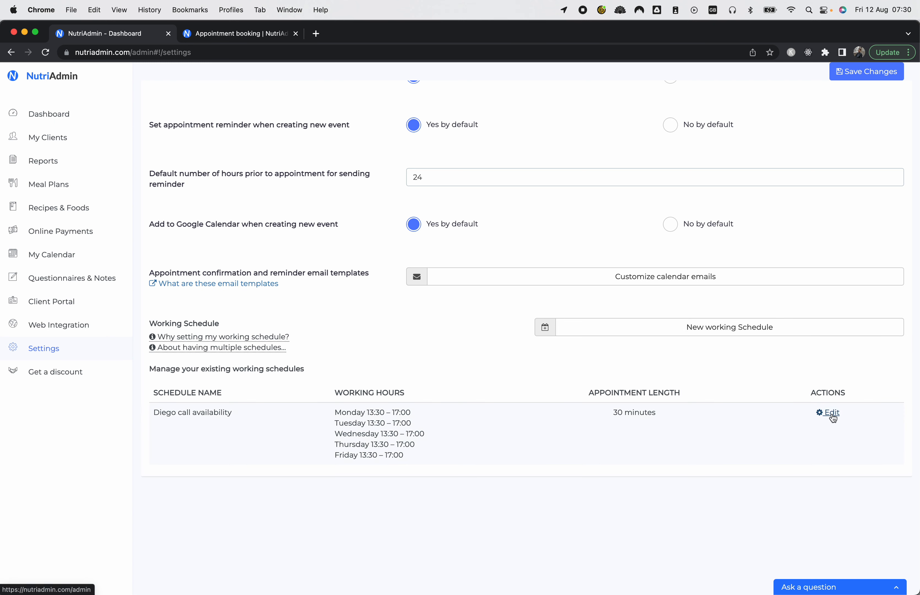
Step: Create a new working schedule named "In person appointments at clinic"
{"action": "left_click", "coordinate": [717, 329]}
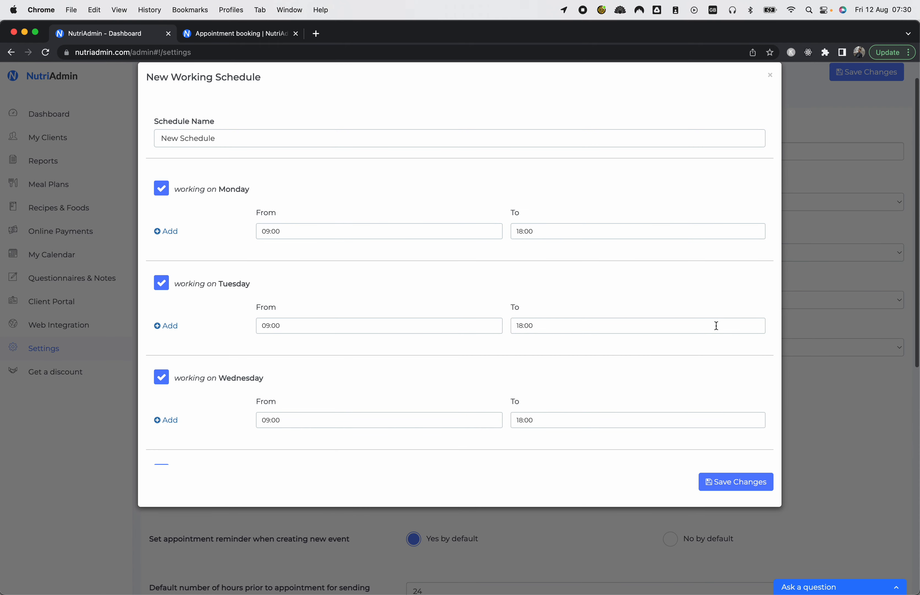
{"action": "triple_click", "coordinate": [307, 143]}
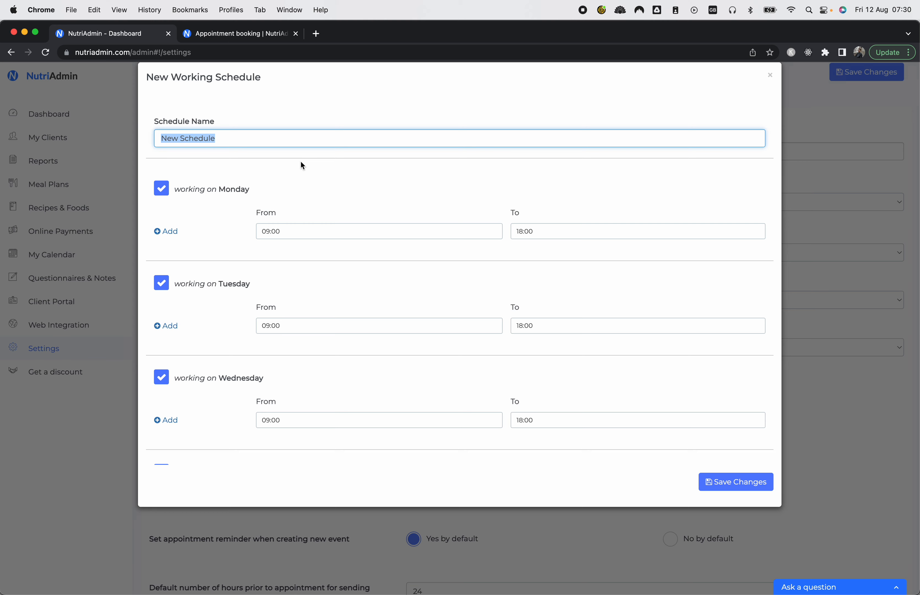
{"action": "type", "text": "In person appointments at clinic"}
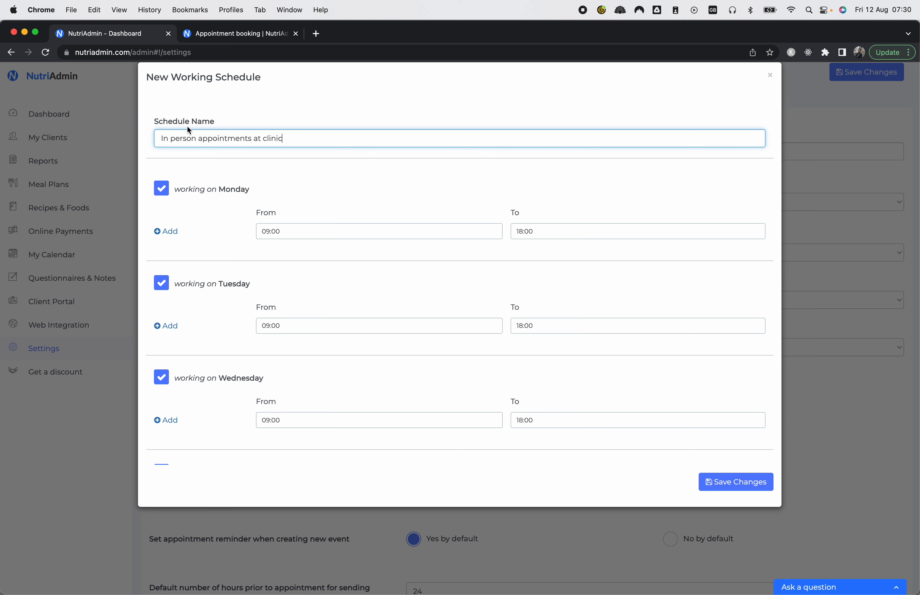
Step: Exclude Monday and Tuesday from the new schedule's working days
{"action": "left_click", "coordinate": [196, 192]}
{"action": "left_click", "coordinate": [195, 191]}
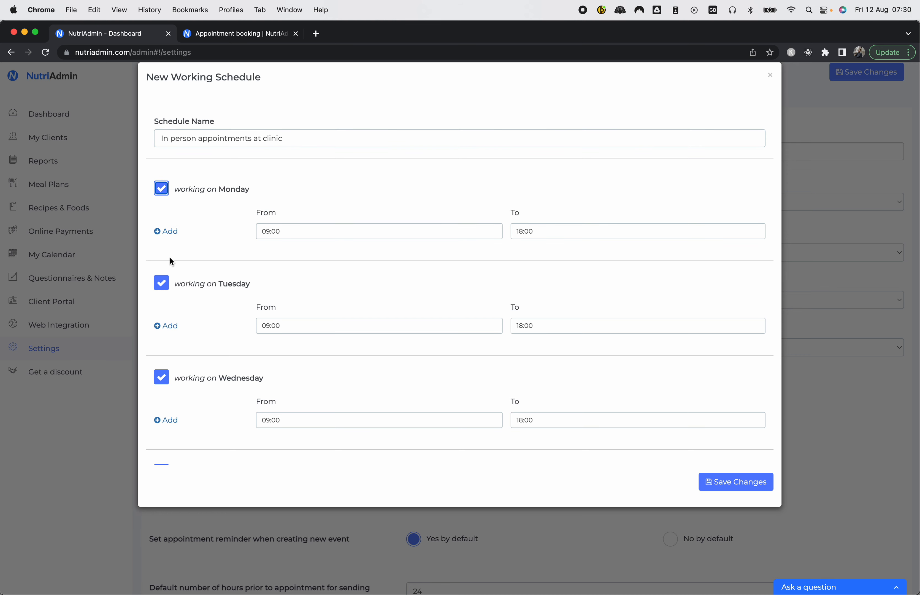
{"action": "left_click", "coordinate": [161, 188]}
{"action": "scroll", "coordinate": [169, 193], "scroll_direction": "down", "scroll_amount": 1}
{"action": "scroll", "coordinate": [170, 194], "scroll_direction": "down", "scroll_amount": 1}
{"action": "left_click", "coordinate": [180, 264]}
{"action": "scroll", "coordinate": [180, 264], "scroll_direction": "down", "scroll_amount": 5}
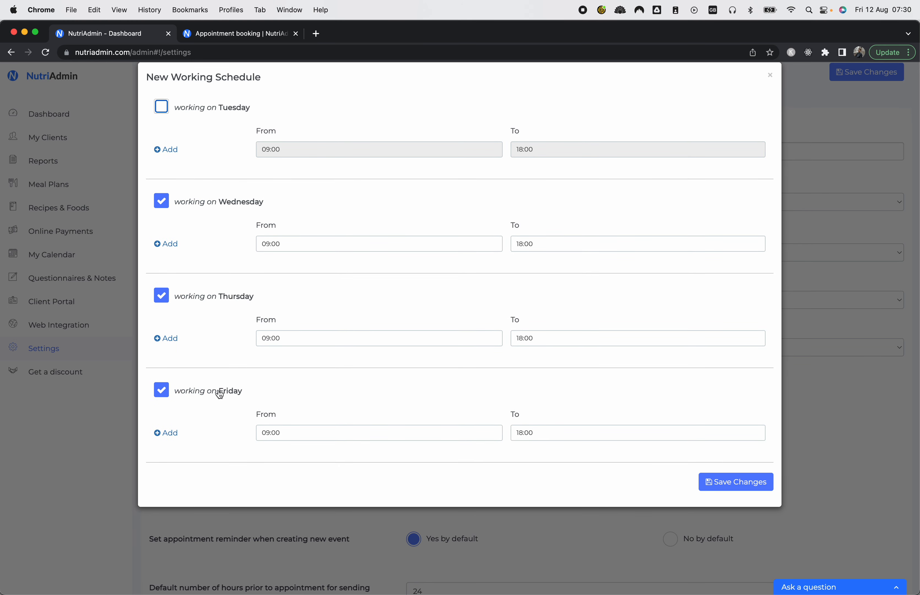
Step: Set the end of Wednesday's first working period to 13:00
{"action": "left_click", "coordinate": [287, 237]}
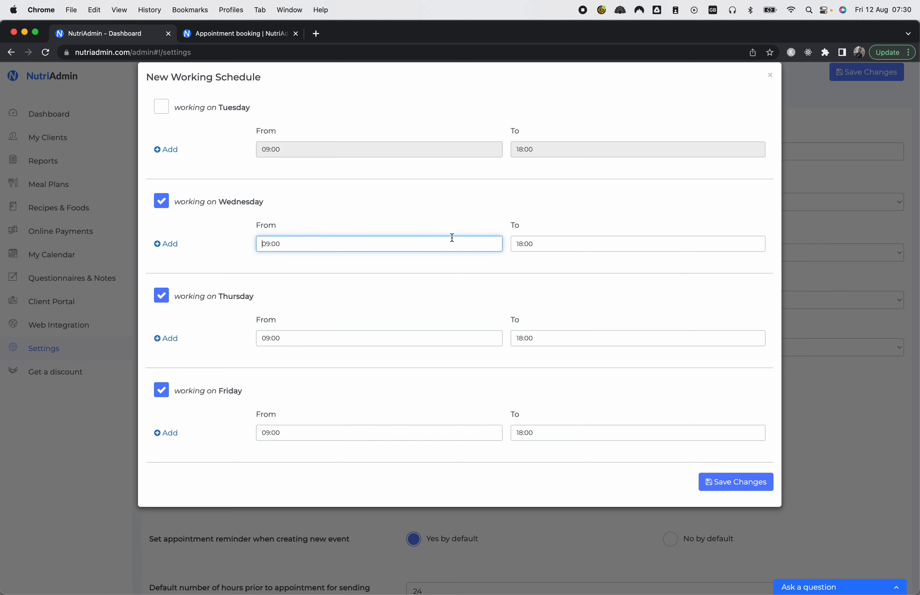
{"action": "left_click", "coordinate": [601, 244]}
{"action": "double_click", "coordinate": [580, 244]}
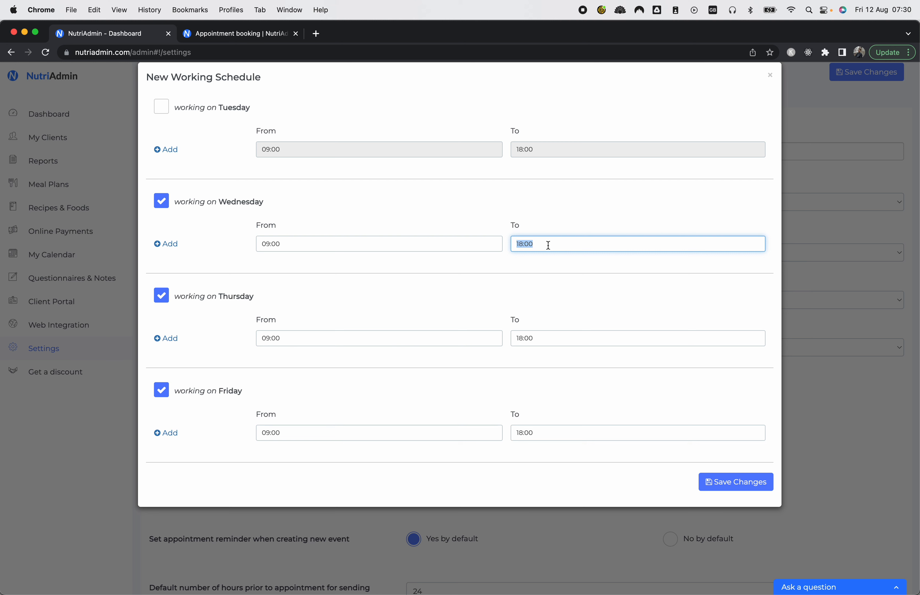
{"action": "type", "text": "13:00"}
{"action": "key", "text": "super+a"}
{"action": "type", "text": "1pm"}
{"action": "key", "text": "BackSpace"}
{"action": "key", "text": "BackSpace"}
{"action": "key", "text": "BackSpace"}
{"action": "type", "text": "13:00"}
{"action": "left_click_drag", "start_coordinate": [522, 243], "coordinate": [530, 243]}
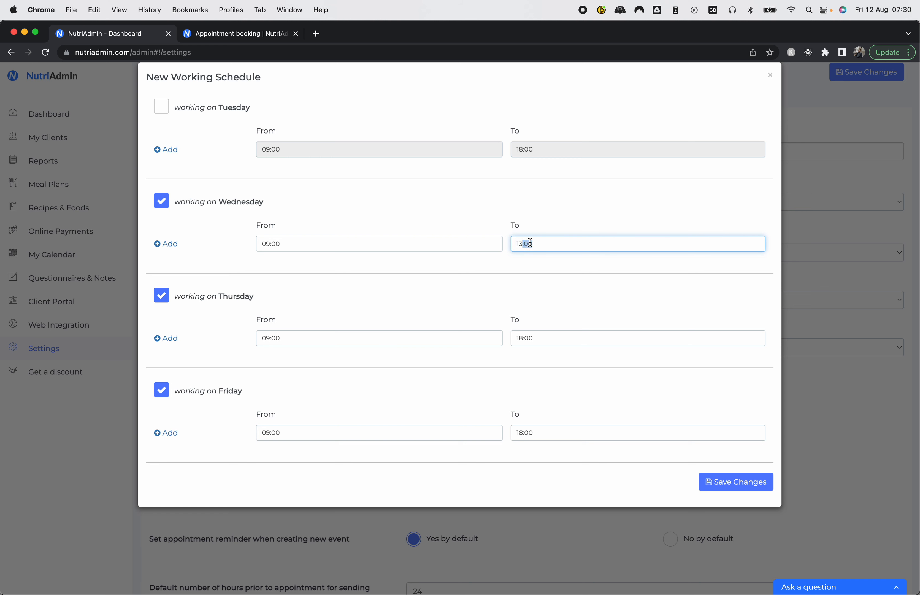
{"action": "left_click", "coordinate": [549, 241]}
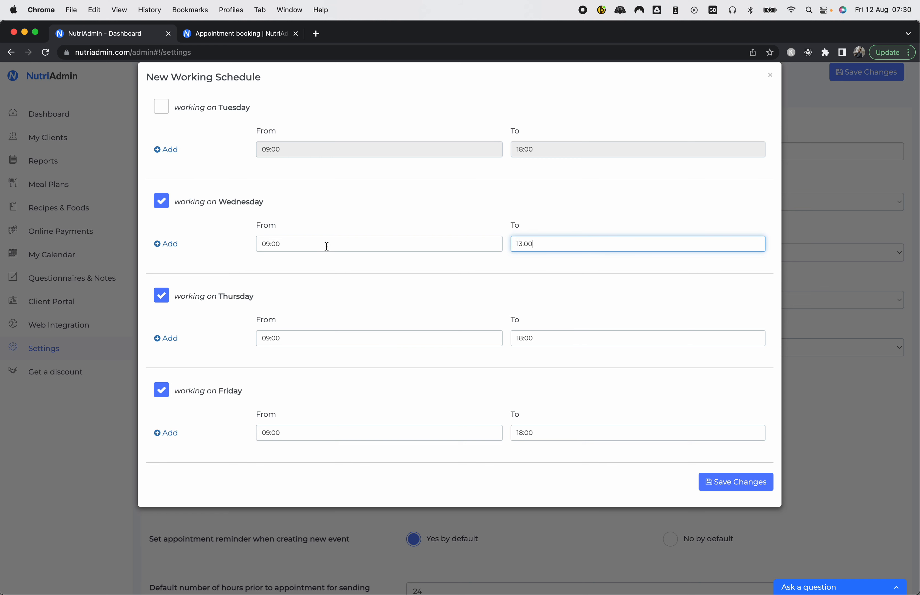
Step: Add a second Wednesday working period from 14:00 to 18:00
{"action": "left_click", "coordinate": [165, 245]}
{"action": "left_click", "coordinate": [272, 285]}
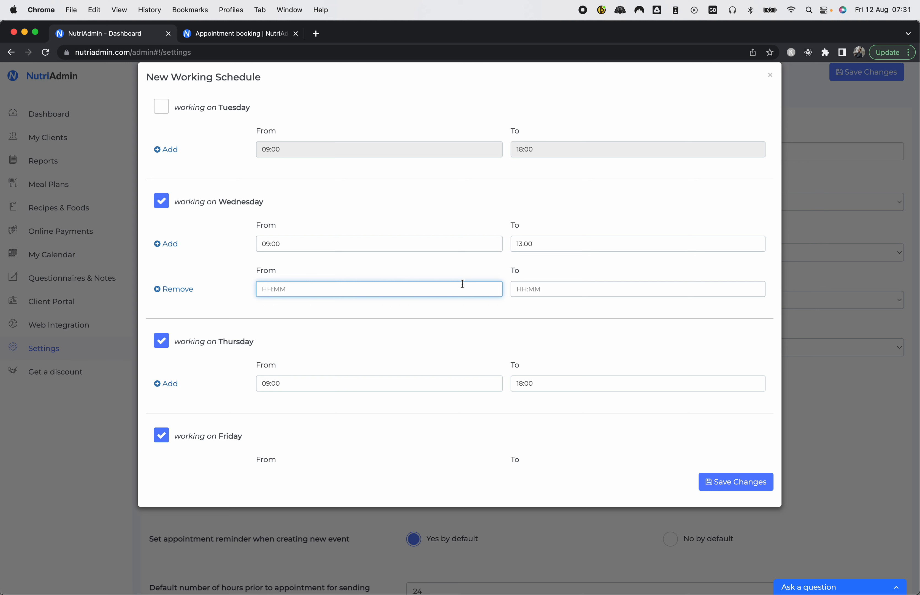
{"action": "type", "text": "14:00"}
{"action": "key", "text": "Tab"}
{"action": "type", "text": "18:00"}
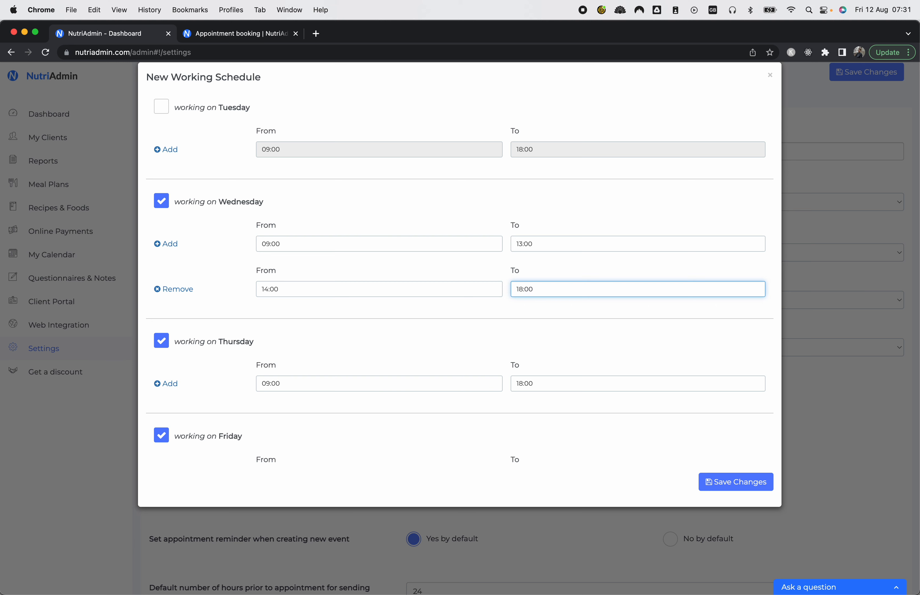
{"action": "left_click", "coordinate": [536, 309]}
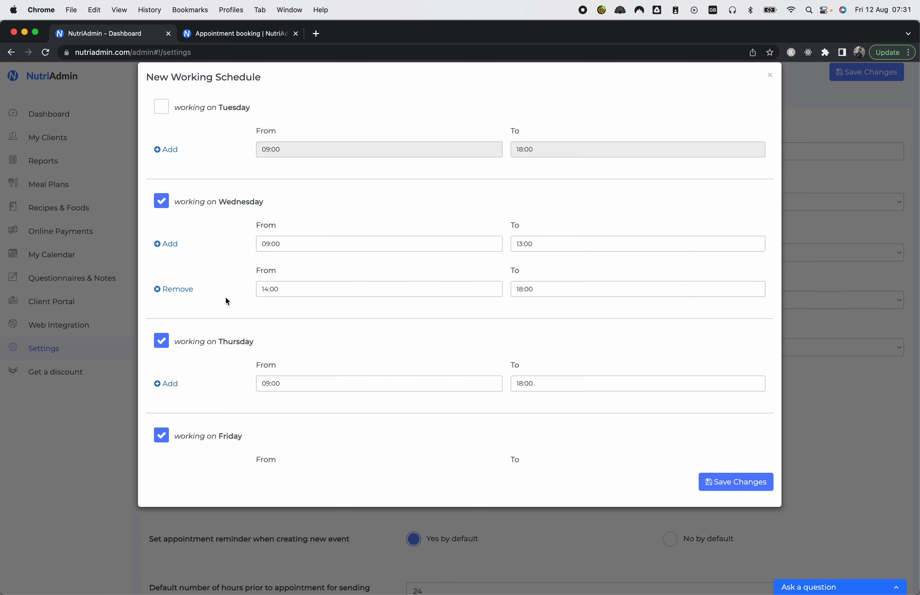
Step: Review the new schedule's remaining weekdays, default email content fields and schedule name
{"action": "scroll", "coordinate": [226, 298], "scroll_direction": "down", "scroll_amount": 4}
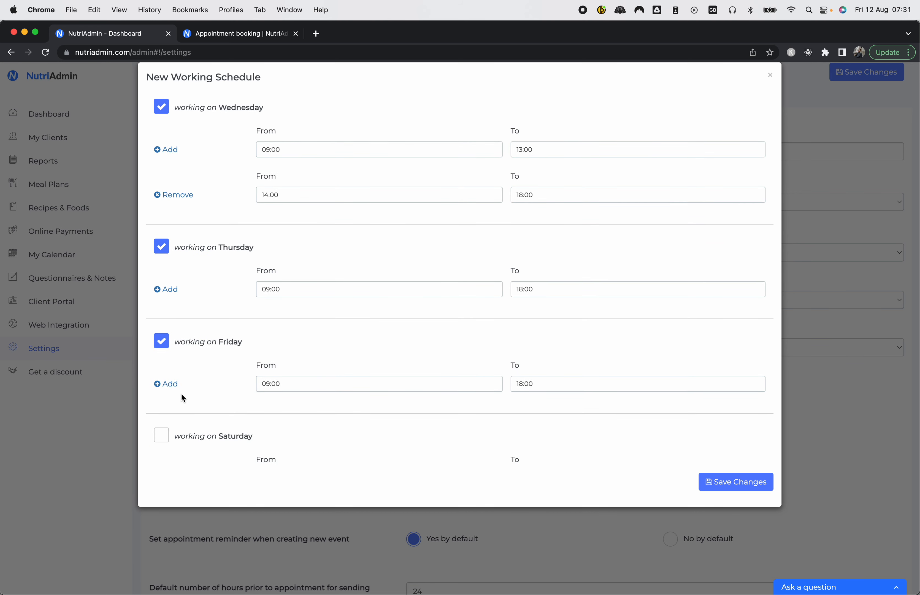
{"action": "scroll", "coordinate": [232, 361], "scroll_direction": "down", "scroll_amount": 4}
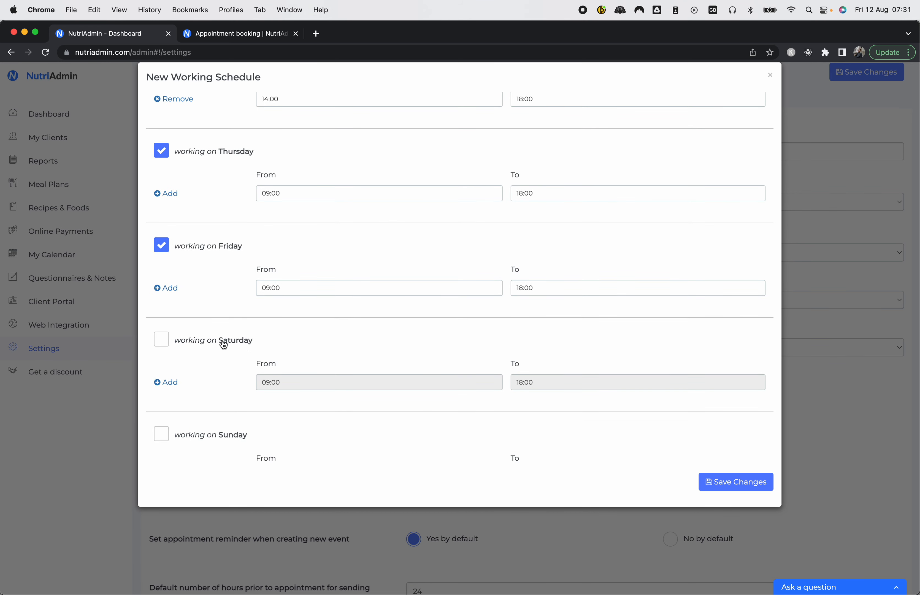
{"action": "left_click", "coordinate": [223, 342]}
{"action": "left_click", "coordinate": [223, 344]}
{"action": "scroll", "coordinate": [222, 343], "scroll_direction": "down", "scroll_amount": 1}
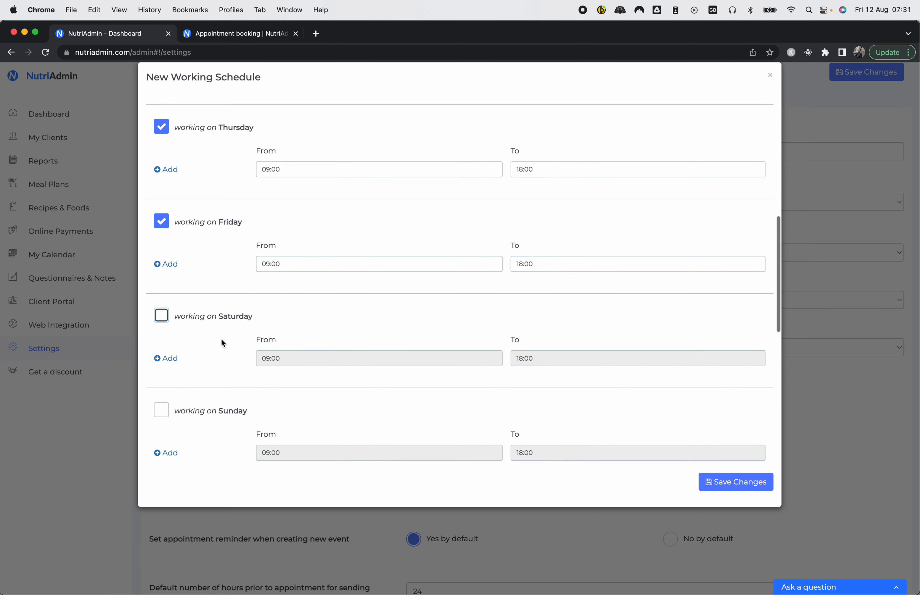
{"action": "scroll", "coordinate": [352, 319], "scroll_direction": "down", "scroll_amount": 10}
{"action": "scroll", "coordinate": [367, 312], "scroll_direction": "down", "scroll_amount": 2}
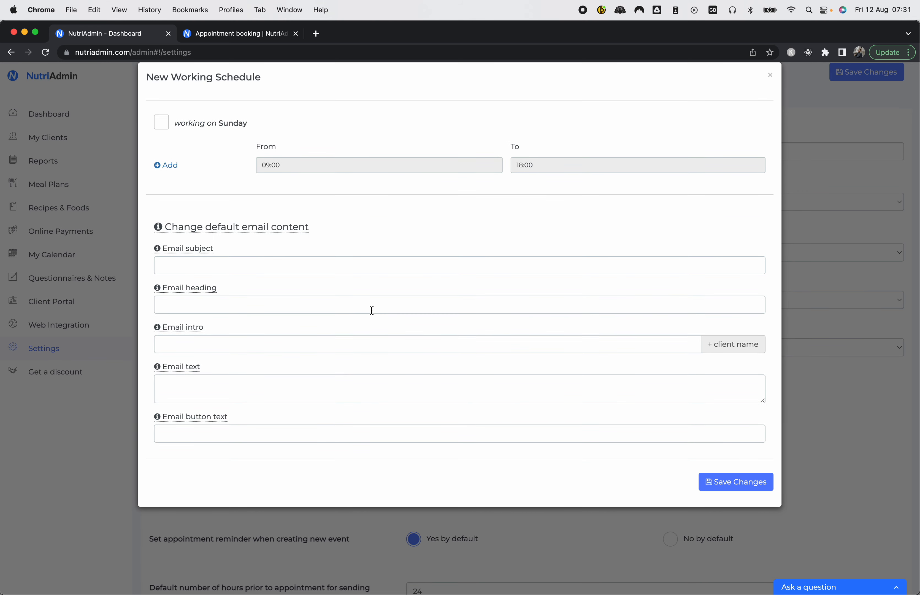
{"action": "scroll", "coordinate": [373, 277], "scroll_direction": "down", "scroll_amount": 3}
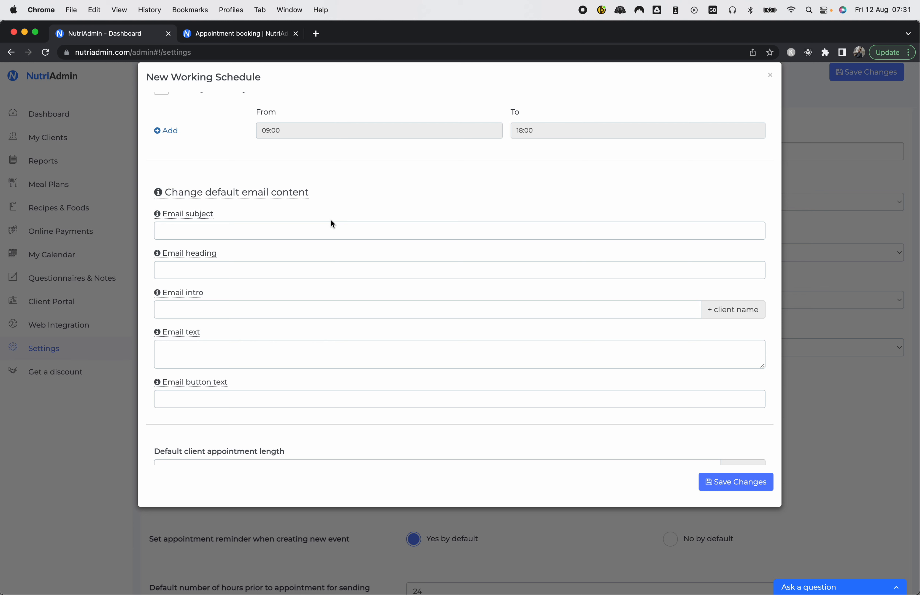
{"action": "left_click", "coordinate": [331, 231]}
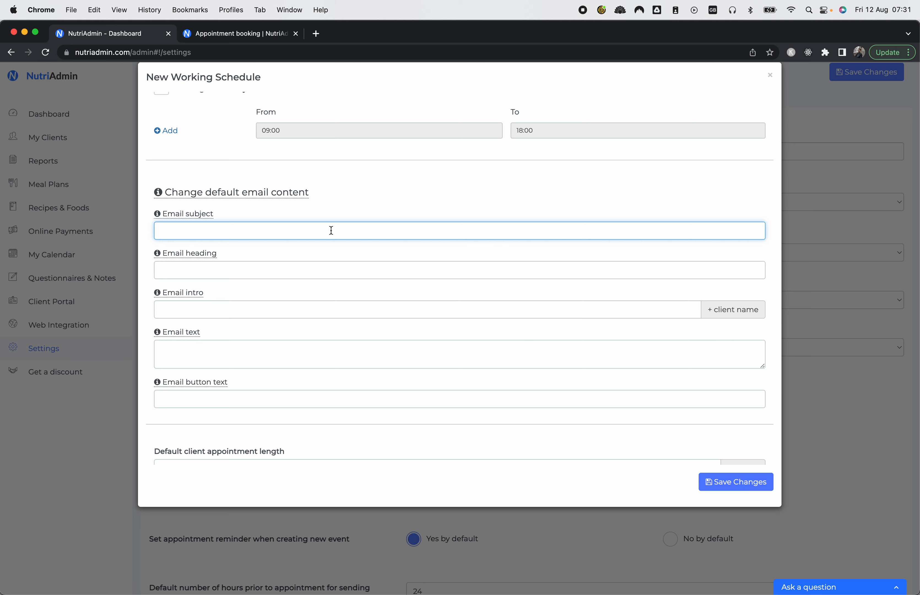
{"action": "scroll", "coordinate": [341, 248], "scroll_direction": "up", "scroll_amount": 15}
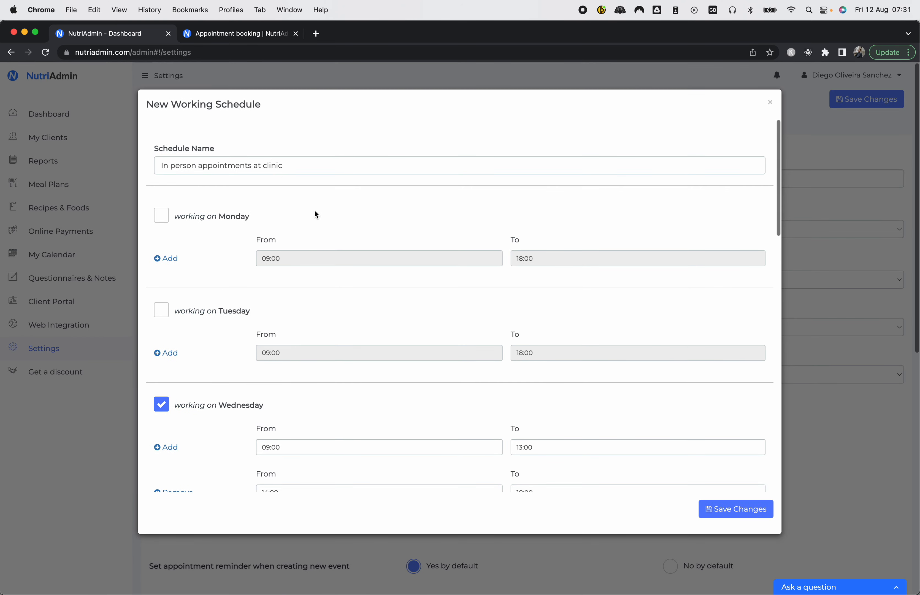
{"action": "triple_click", "coordinate": [272, 163]}
Step: Start the schedule's default email text with "Thank you for booking an appointment. My address is:" followed by a blank line
{"action": "scroll", "coordinate": [313, 199], "scroll_direction": "down", "scroll_amount": 10}
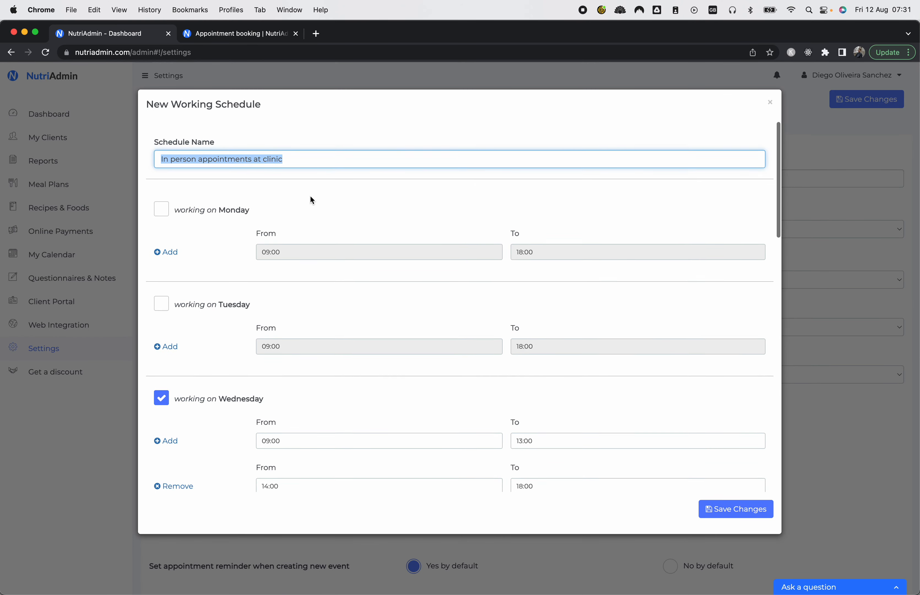
{"action": "scroll", "coordinate": [312, 199], "scroll_direction": "down", "scroll_amount": 10}
{"action": "left_click", "coordinate": [259, 293]}
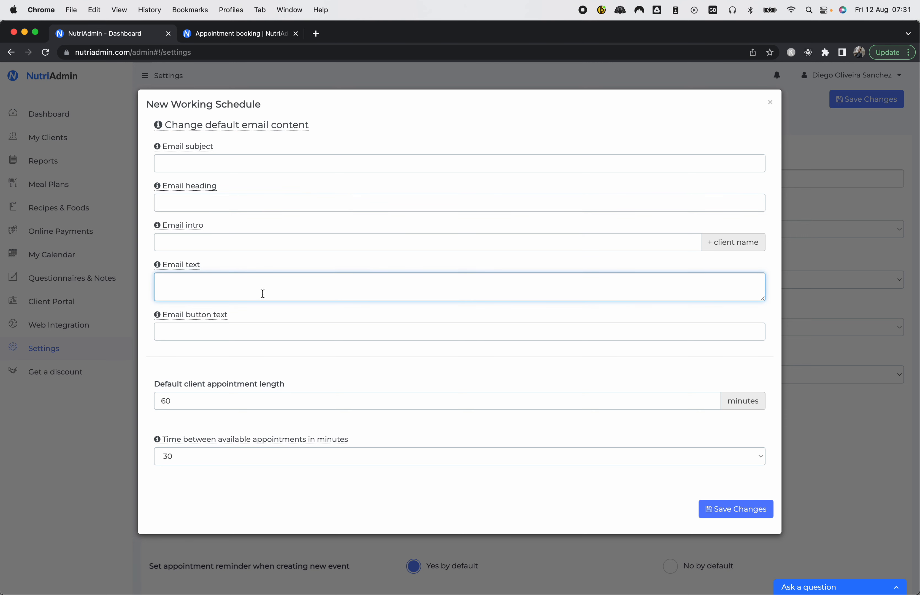
{"action": "type", "text": "Thank you for booking an appointment. My a"}
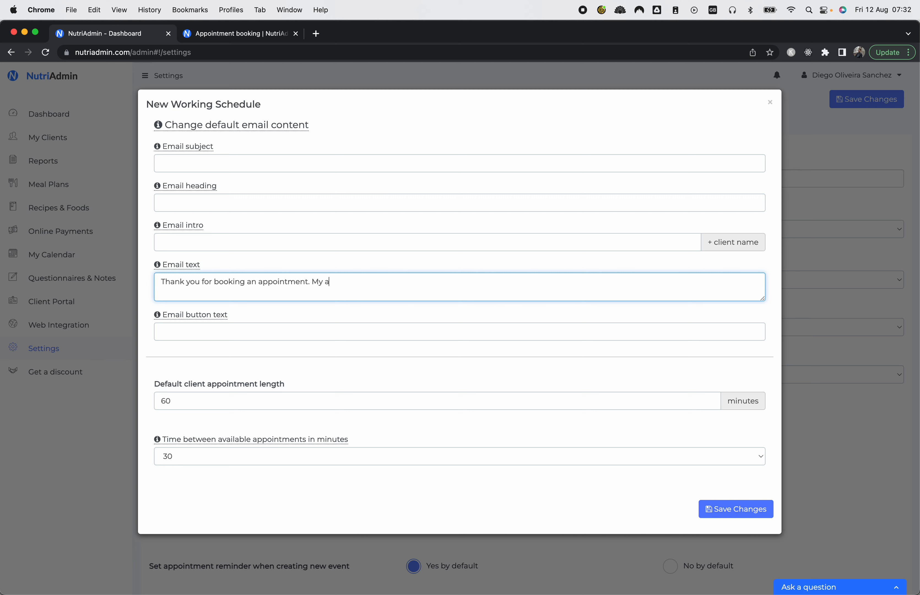
{"action": "type", "text": "ddress"}
{"action": "key", "text": "BackSpace"}
{"action": "key", "text": "BackSpace"}
{"action": "type", "text": "s is:"}
{"action": "key", "text": "Return"}
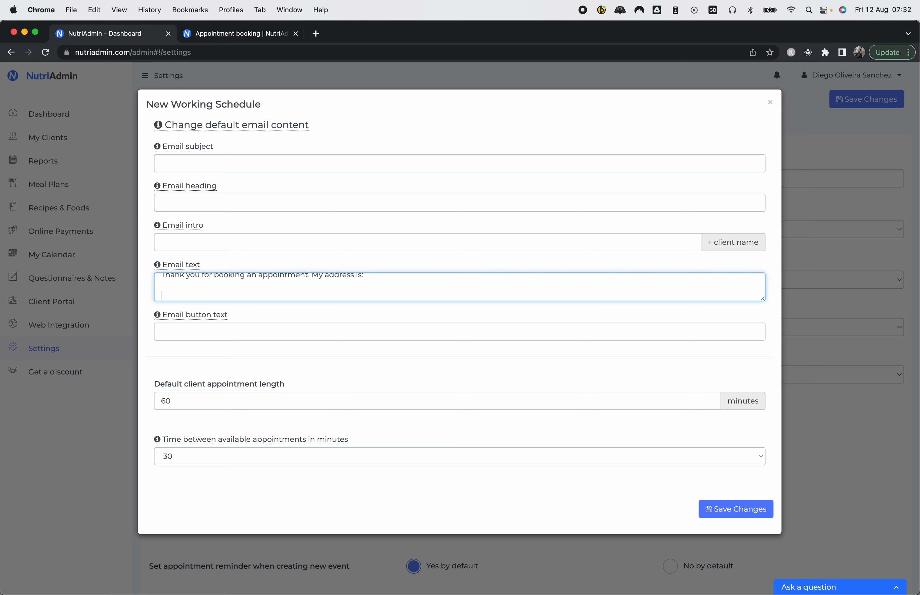
Step: Add the line "Please complete the payment" to the schedule's email text
{"action": "type", "text": "Pleae"}
{"action": "key", "text": "BackSpace"}
{"action": "key", "text": "BackSpace"}
{"action": "type", "text": "se complete the payment"}
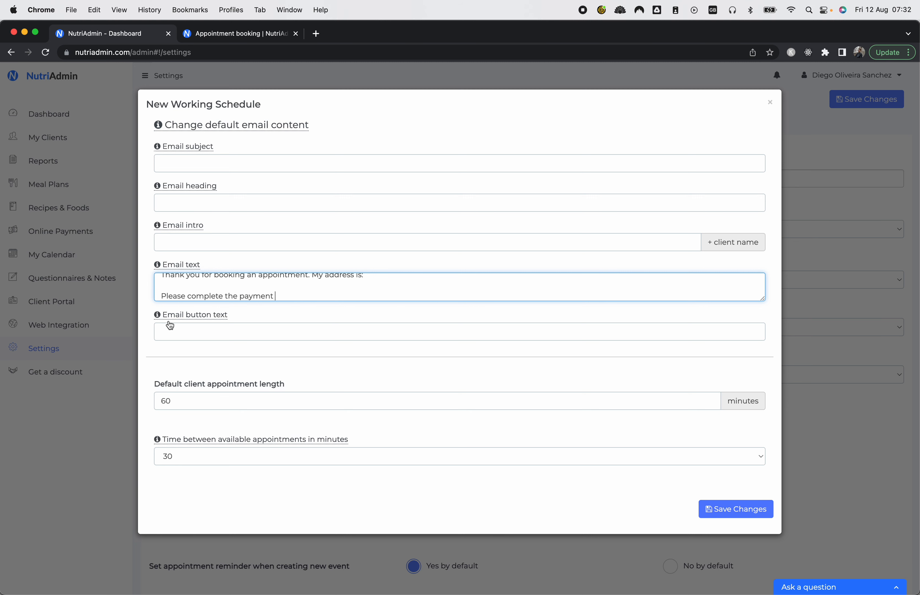
Step: Add an empty HTML link tag with a blank href attribute after the payment line, separated by a blank line
{"action": "left_click", "coordinate": [298, 295]}
{"action": "key", "text": "Return"}
{"action": "key", "text": "Return"}
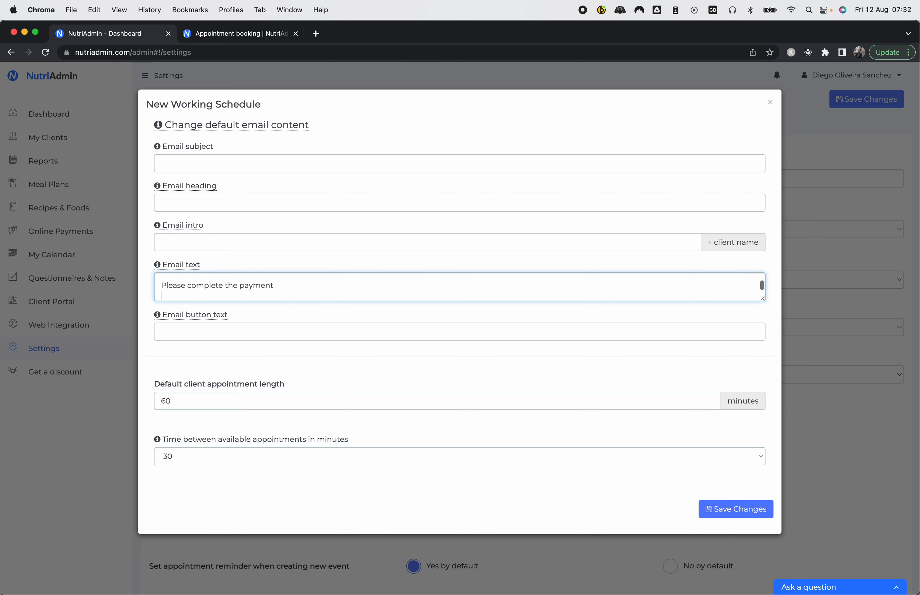
{"action": "type", "text": "<a></a>"}
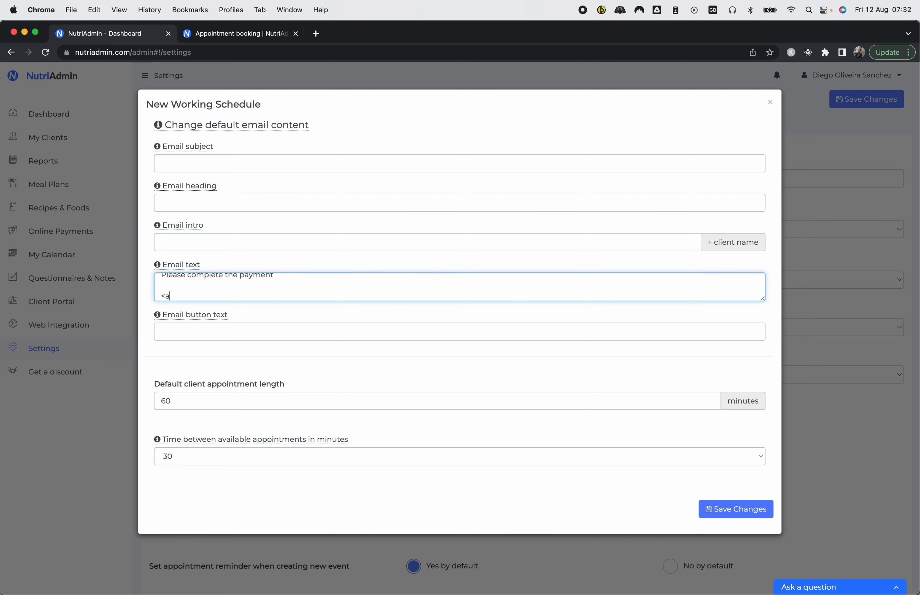
{"action": "key", "text": "Left"}
{"action": "key", "text": "Left"}
{"action": "key", "text": "Left"}
{"action": "key", "text": "Left"}
{"action": "key", "text": "Left"}
{"action": "type", "text": "href="}
{"action": "type", "text": "\"\">"}
{"action": "type", "text": "book appoin"}
{"action": "key", "text": "BackSpace"}
{"action": "key", "text": "BackSpace"}
{"action": "key", "text": "BackSpace"}
{"action": "key", "text": "BackSpace"}
{"action": "key", "text": "BackSpace"}
{"action": "key", "text": "BackSpace"}
{"action": "key", "text": "BackSpace"}
{"action": "key", "text": "BackSpace"}
{"action": "key", "text": "BackSpace"}
{"action": "key", "text": "BackSpace"}
{"action": "key", "text": "BackSpace"}
Step: Give the HTML link the text "pay online here" and set its href to "link"
{"action": "type", "text": "pay online here"}
{"action": "type", "text": "link"}
{"action": "left_click", "coordinate": [343, 339]}
{"action": "left_click", "coordinate": [207, 244]}
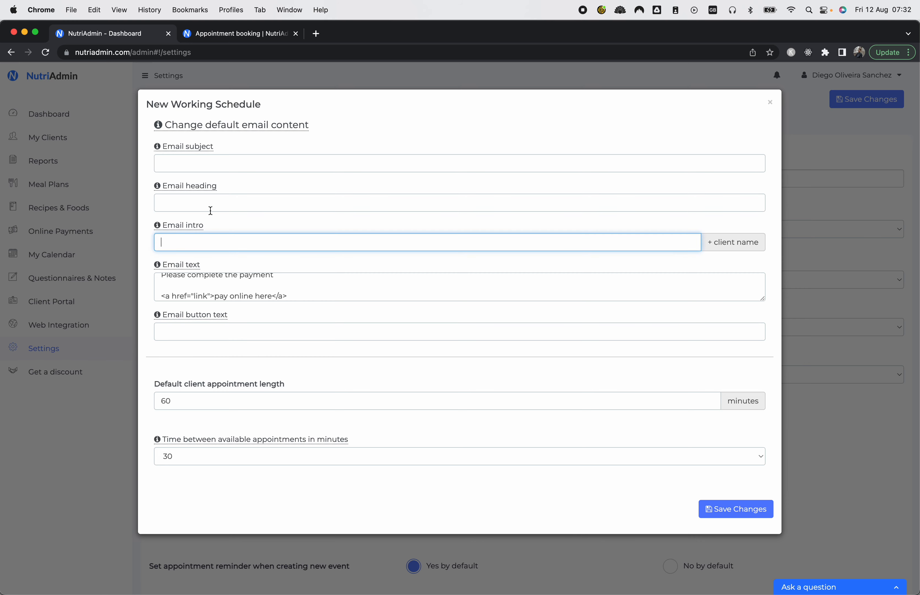
{"action": "left_click", "coordinate": [216, 200]}
{"action": "left_click", "coordinate": [222, 164]}
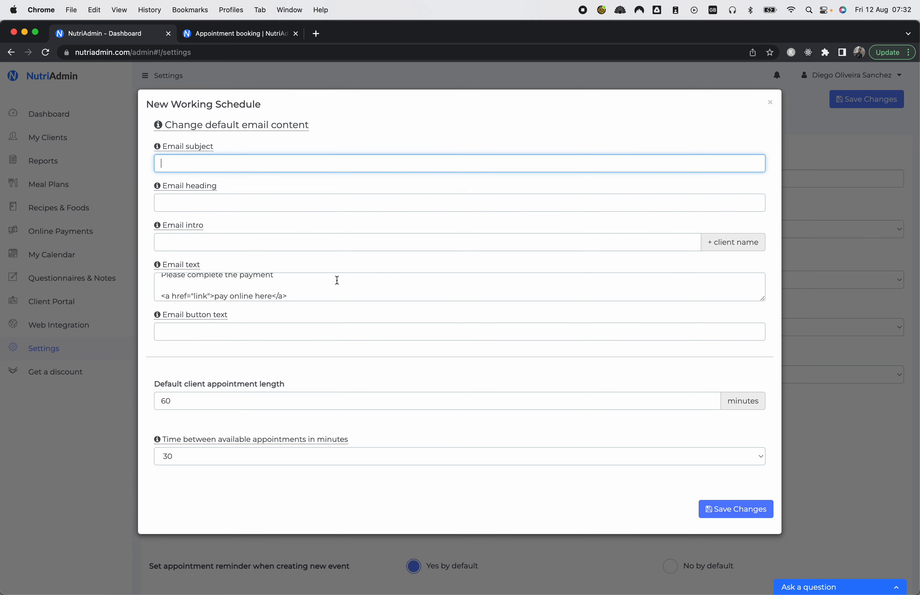
Step: Set the schedule's default client appointment length to 45 minutes
{"action": "scroll", "coordinate": [348, 271], "scroll_direction": "down", "scroll_amount": 5}
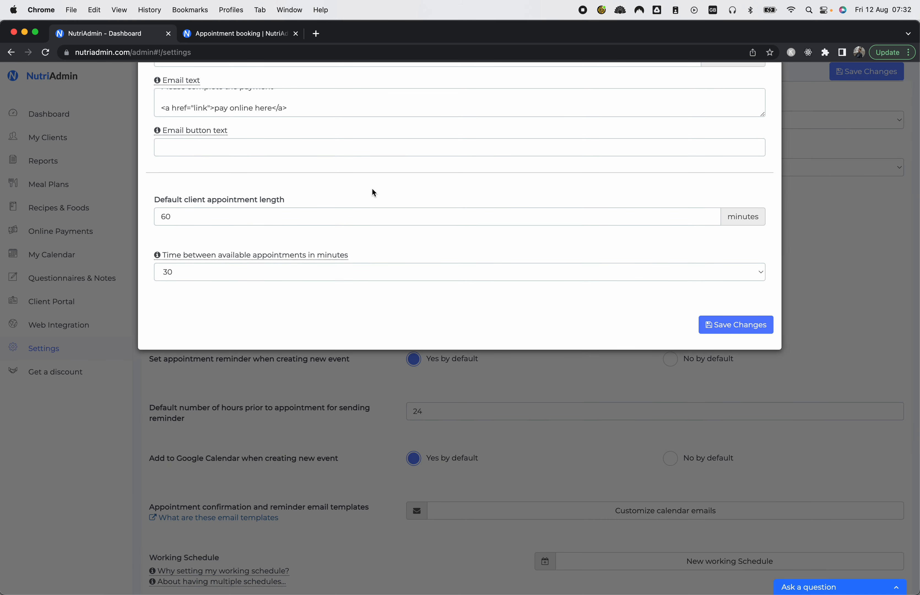
{"action": "left_click", "coordinate": [178, 215]}
{"action": "double_click", "coordinate": [178, 215]}
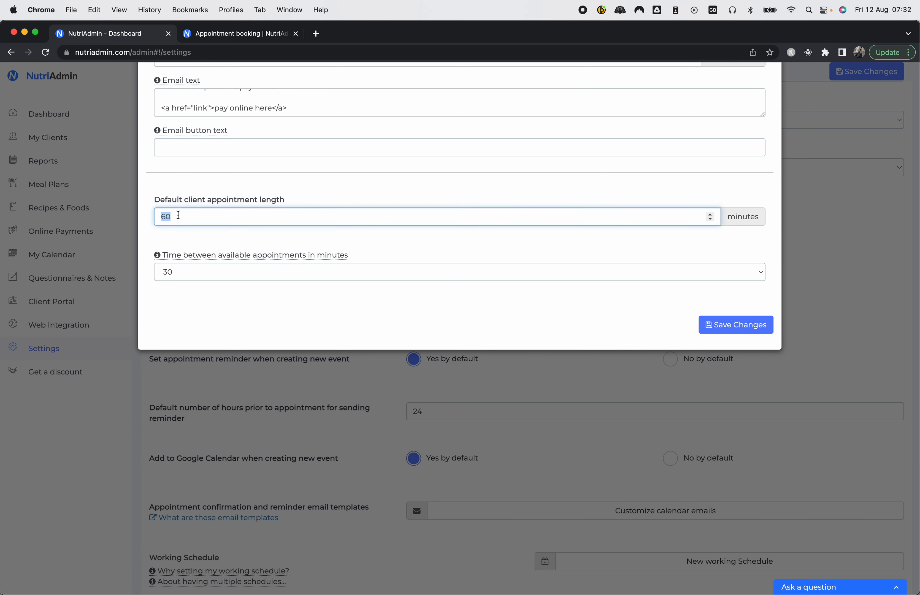
{"action": "double_click", "coordinate": [214, 212]}
{"action": "type", "text": "30"}
{"action": "key", "text": "BackSpace"}
{"action": "key", "text": "BackSpace"}
{"action": "type", "text": "45"}
{"action": "left_click", "coordinate": [287, 188]}
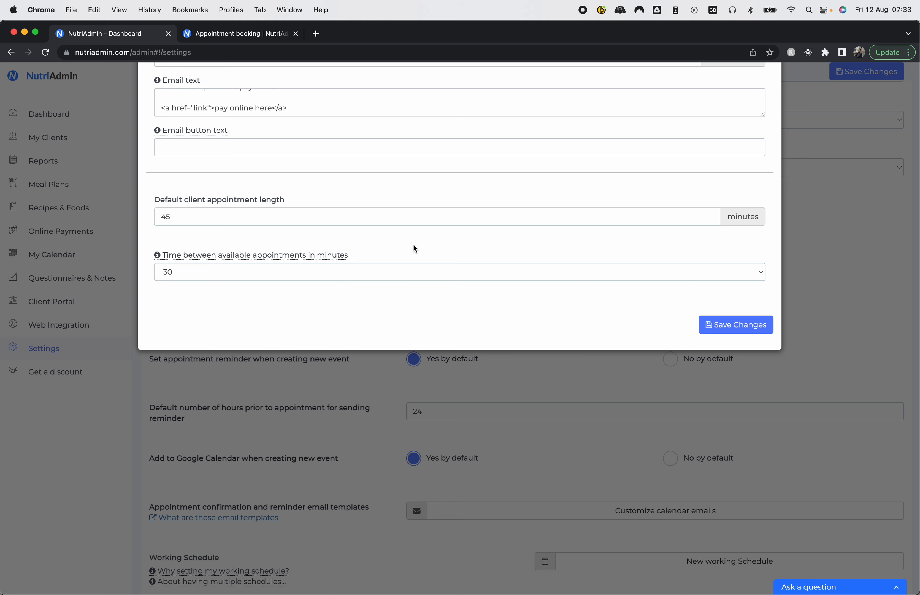
Step: Keep 30 minutes as the time between available appointments and save the new working schedule
{"action": "mouse_move", "coordinate": [223, 259]}
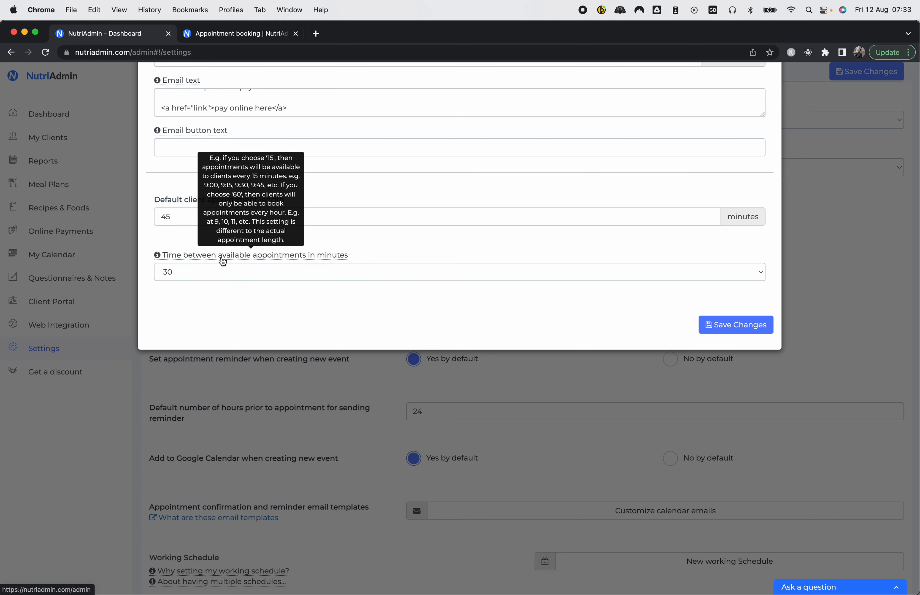
{"action": "left_click", "coordinate": [215, 272]}
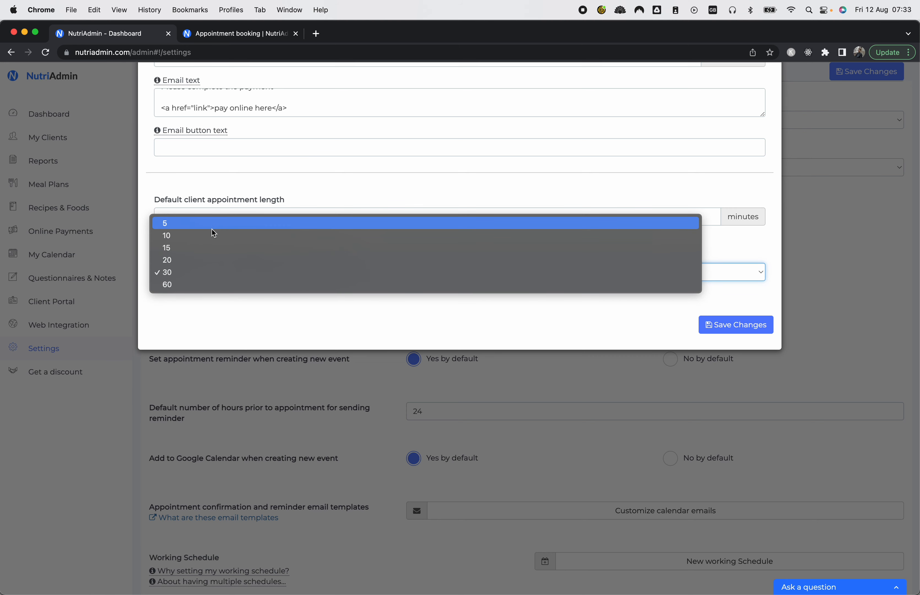
{"action": "left_click", "coordinate": [216, 272]}
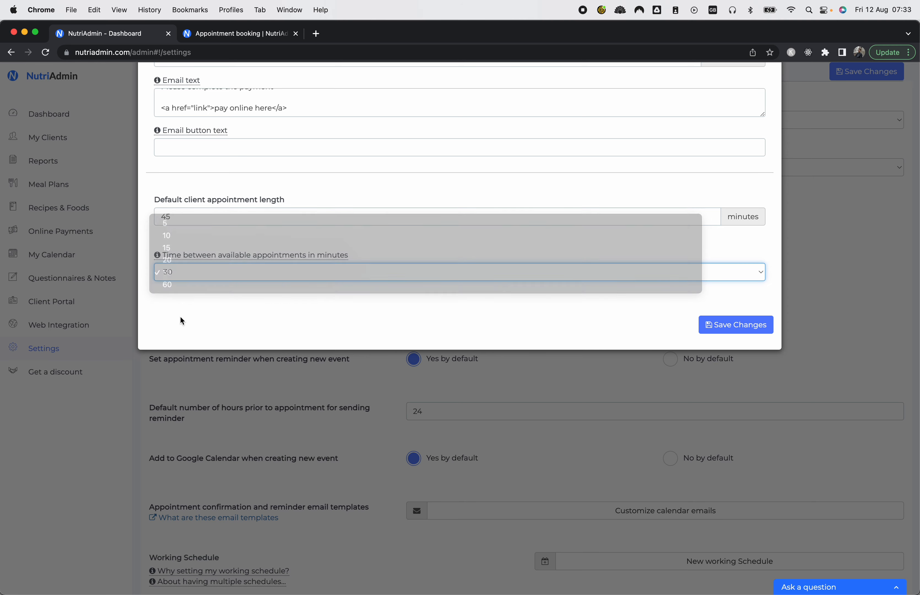
{"action": "mouse_move", "coordinate": [226, 259]}
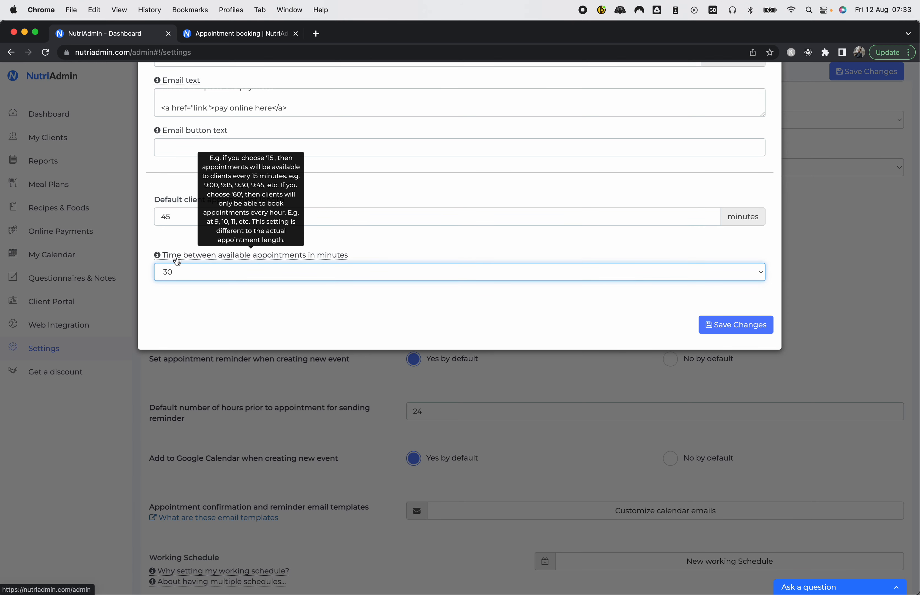
{"action": "scroll", "coordinate": [350, 297], "scroll_direction": "up", "scroll_amount": 1}
{"action": "scroll", "coordinate": [561, 178], "scroll_direction": "up", "scroll_amount": 15}
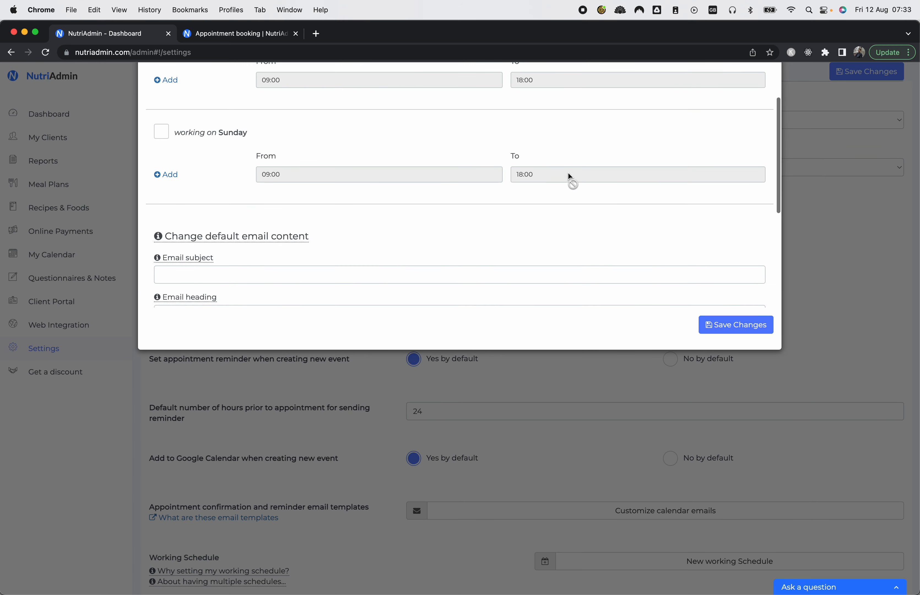
{"action": "left_click", "coordinate": [734, 324]}
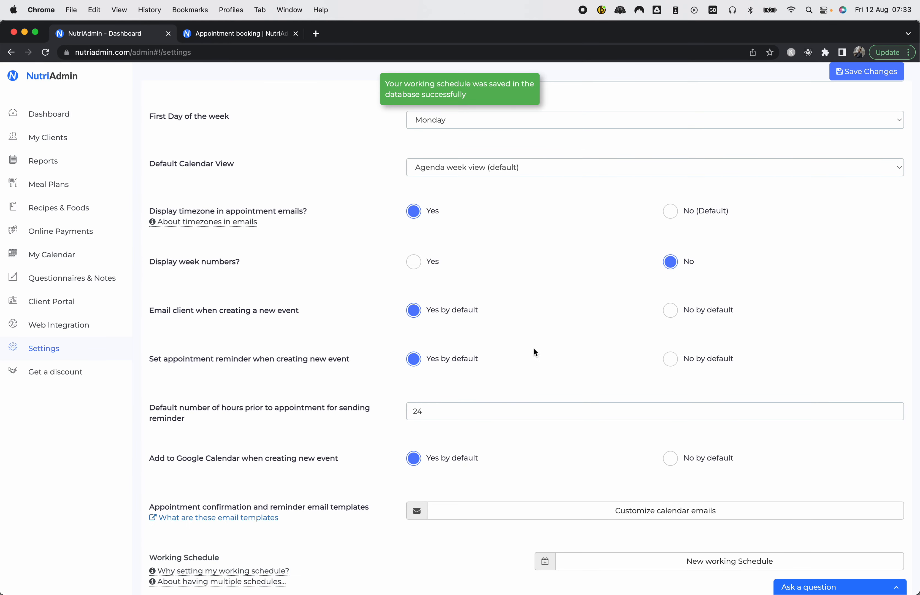
Step: Review the names and working hours in the list of existing working schedules
{"action": "scroll", "coordinate": [535, 337], "scroll_direction": "down", "scroll_amount": 10}
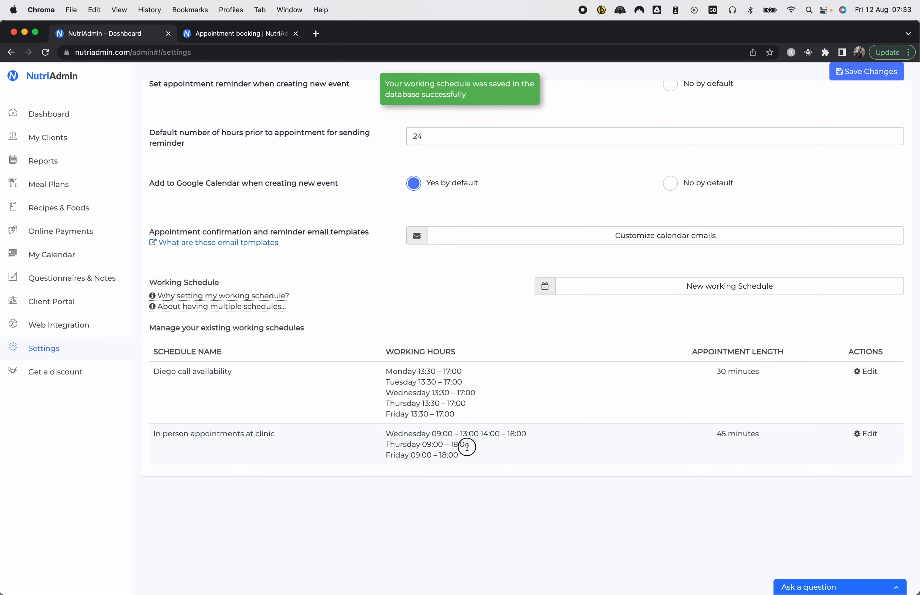
{"action": "left_click_drag", "start_coordinate": [471, 456], "coordinate": [359, 402]}
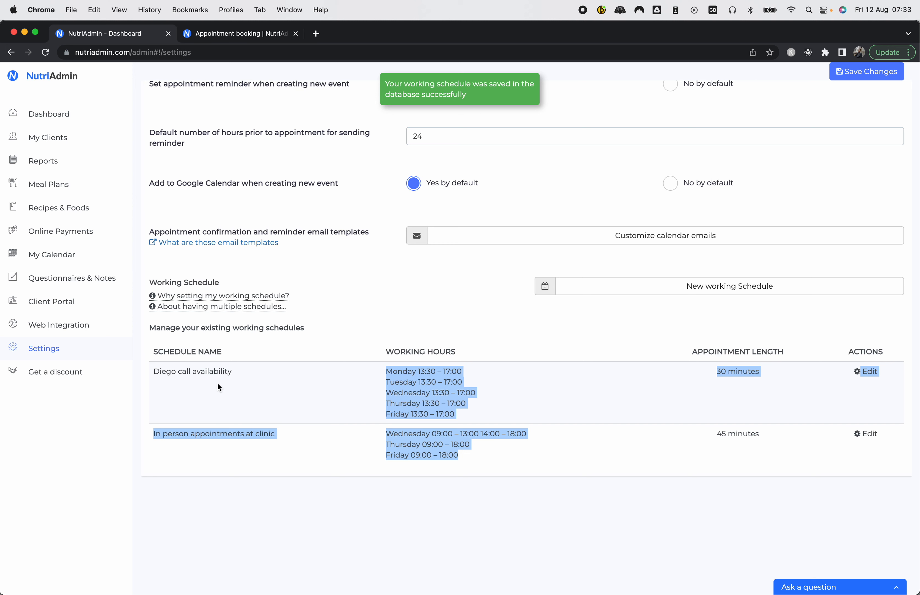
{"action": "triple_click", "coordinate": [199, 372]}
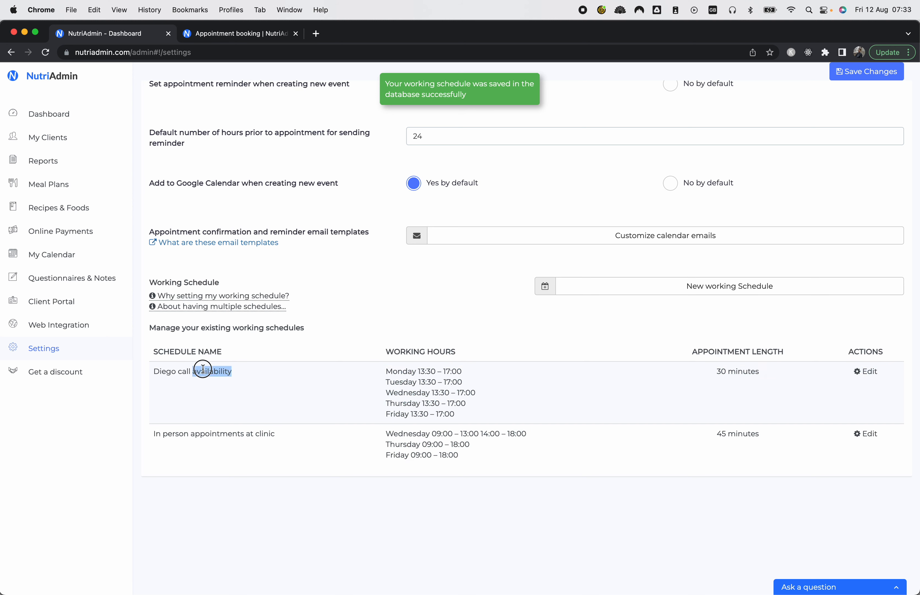
{"action": "triple_click", "coordinate": [248, 432]}
{"action": "left_click", "coordinate": [240, 455]}
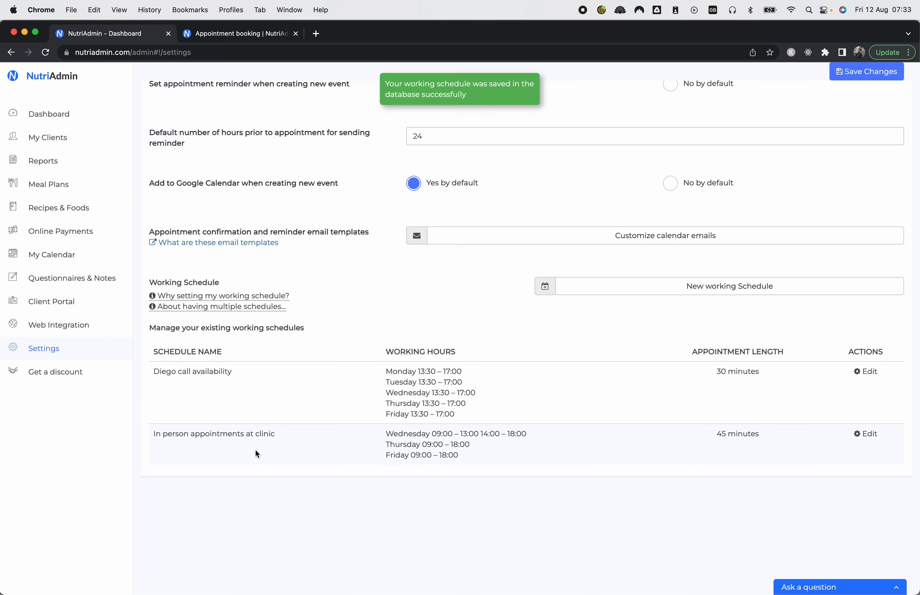
Step: Start sending appointment slots from the dashboard and choose Example Client as the recipient
{"action": "left_click", "coordinate": [49, 113]}
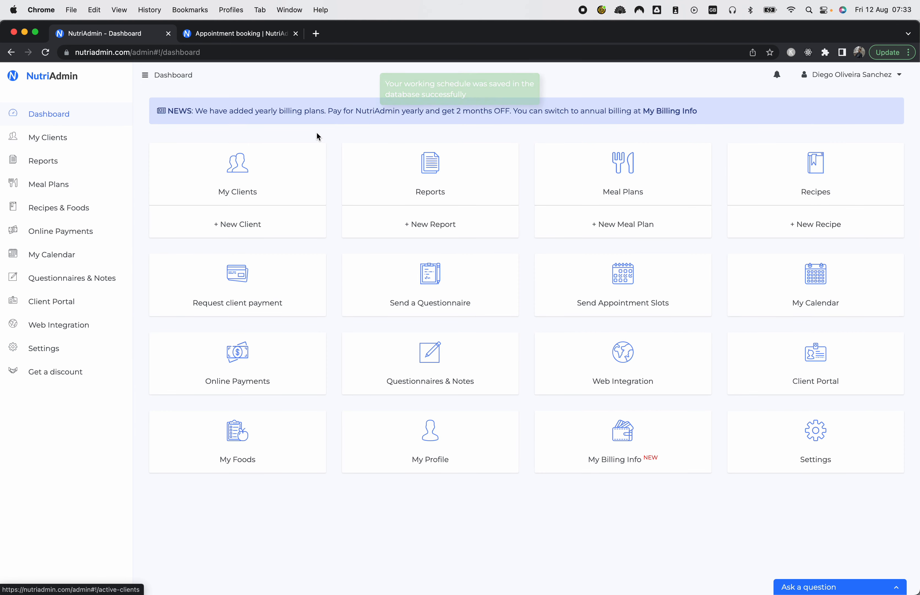
{"action": "left_click", "coordinate": [659, 276]}
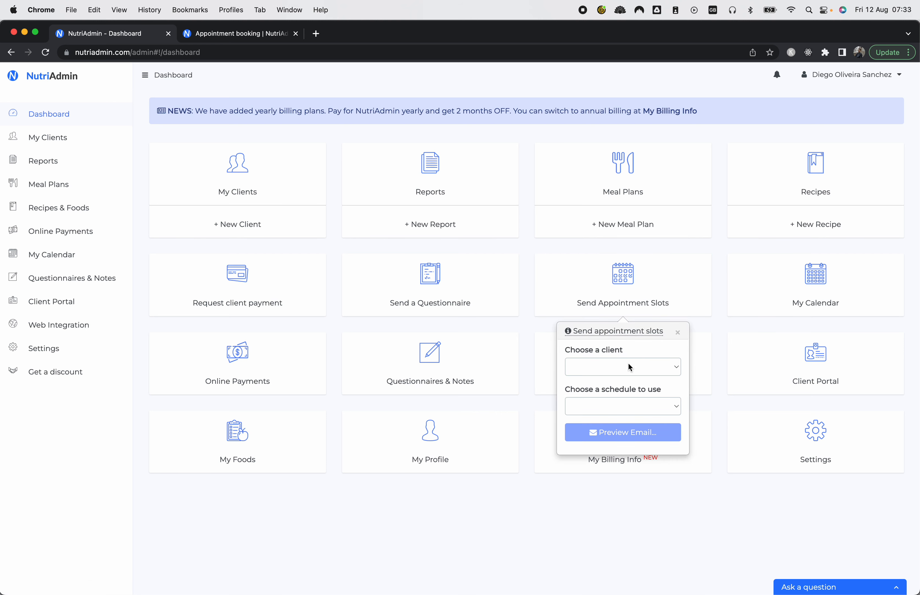
{"action": "key", "text": "Tab"}
{"action": "key", "text": "Tab"}
{"action": "key", "text": "Tab"}
{"action": "key", "text": "Tab"}
{"action": "key", "text": "shift+Tab"}
{"action": "key", "text": "e"}
{"action": "key", "text": "Tab"}
Step: Choose the "In person appointments at clinic" schedule for the appointment slots and preview the email
{"action": "left_click", "coordinate": [609, 407]}
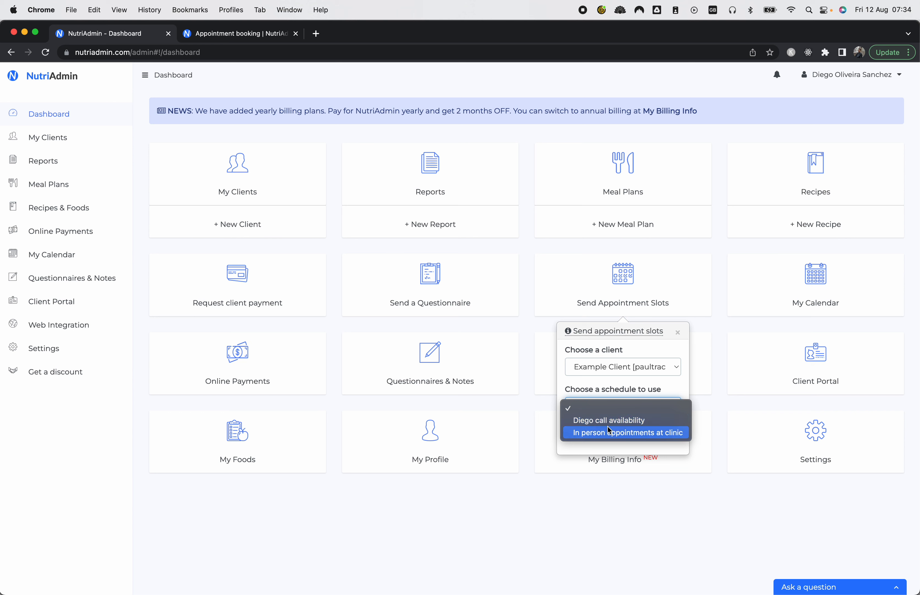
{"action": "left_click", "coordinate": [622, 421]}
{"action": "left_click", "coordinate": [622, 412]}
{"action": "left_click", "coordinate": [624, 420]}
{"action": "left_click", "coordinate": [644, 432]}
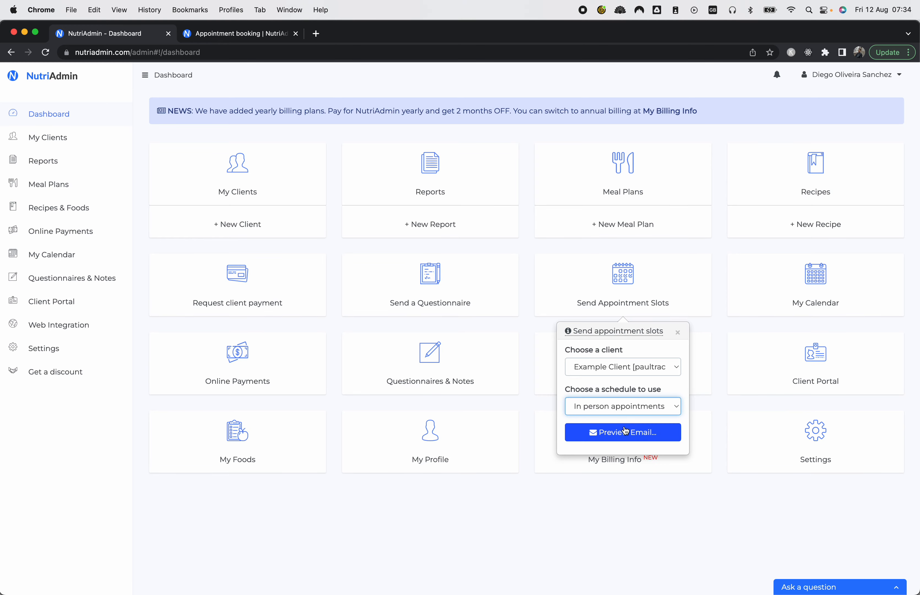
Step: Examine the email preview, checking the custom appointment text, payment line and online payment link
{"action": "scroll", "coordinate": [535, 265], "scroll_direction": "down", "scroll_amount": 10}
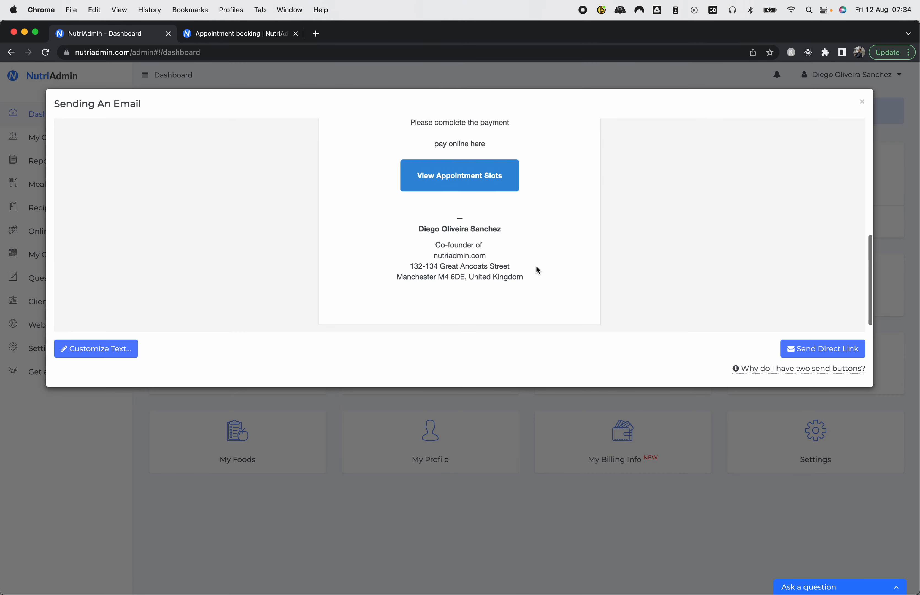
{"action": "scroll", "coordinate": [536, 265], "scroll_direction": "up", "scroll_amount": 8}
{"action": "scroll", "coordinate": [537, 265], "scroll_direction": "down", "scroll_amount": 1}
{"action": "scroll", "coordinate": [538, 266], "scroll_direction": "down", "scroll_amount": 3}
{"action": "triple_click", "coordinate": [540, 186]}
{"action": "left_click_drag", "start_coordinate": [488, 233], "coordinate": [361, 194]}
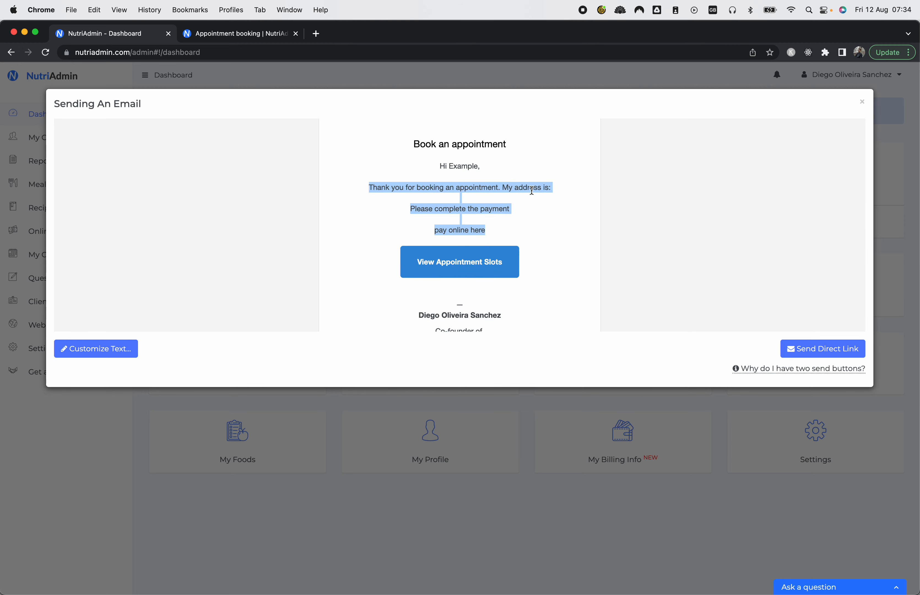
{"action": "double_click", "coordinate": [470, 212]}
{"action": "left_click", "coordinate": [470, 213]}
{"action": "left_click", "coordinate": [474, 226]}
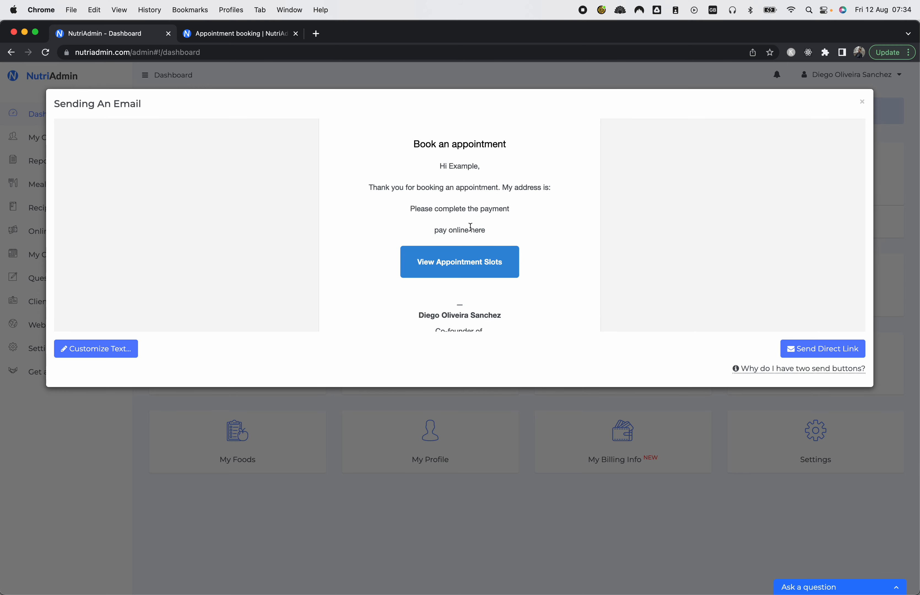
{"action": "scroll", "coordinate": [479, 230], "scroll_direction": "down", "scroll_amount": 3}
{"action": "scroll", "coordinate": [352, 297], "scroll_direction": "up", "scroll_amount": 6}
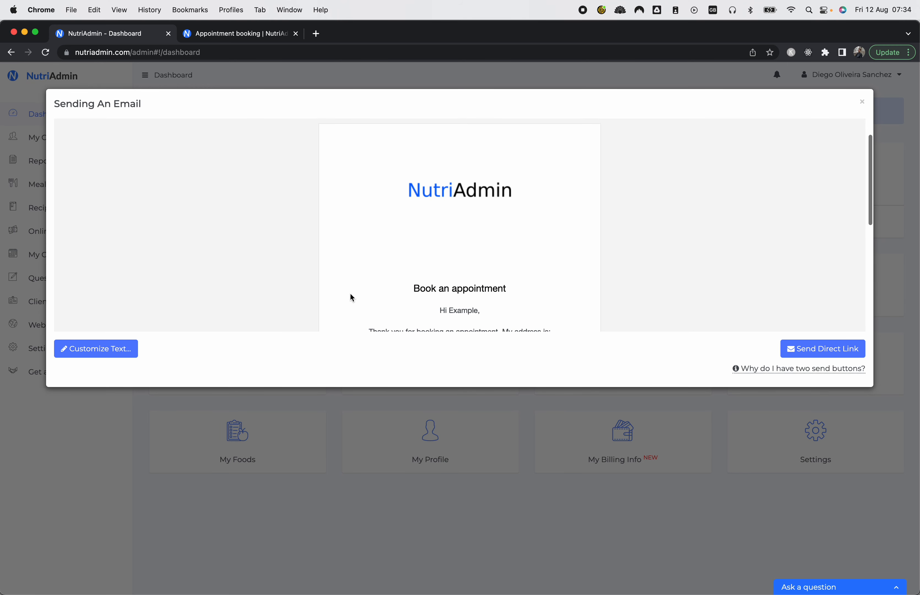
Step: Check the email's customizable text fields, then return to the preview and close it without sending
{"action": "left_click", "coordinate": [109, 351]}
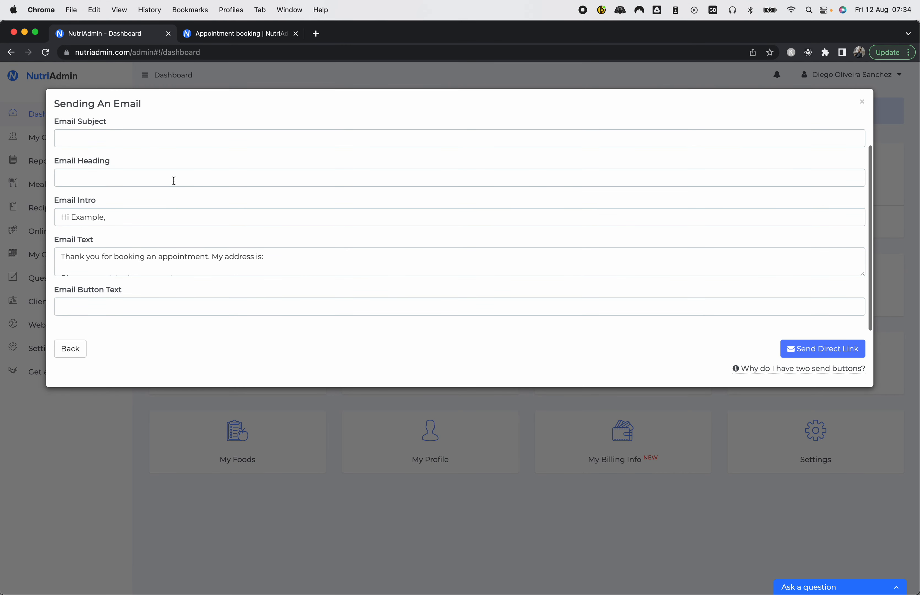
{"action": "left_click", "coordinate": [86, 353]}
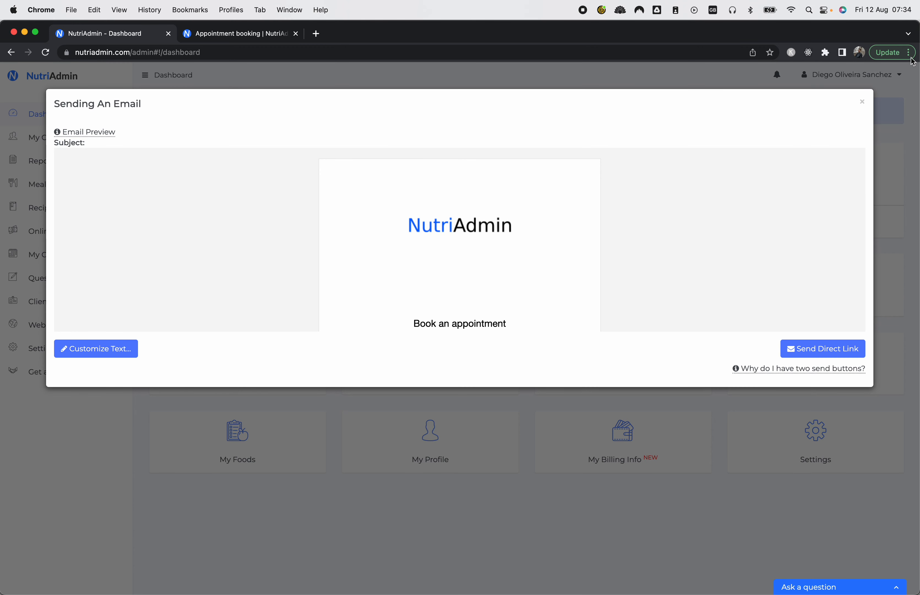
{"action": "left_click", "coordinate": [863, 102]}
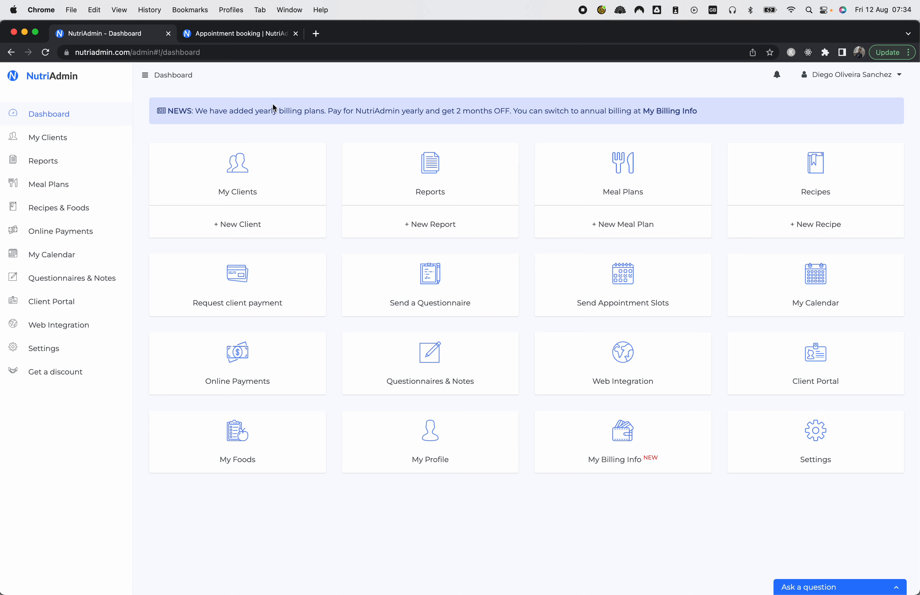
Step: Switch to the client appointment booking page and examine the week's available and unavailable time slots
{"action": "left_click", "coordinate": [242, 35]}
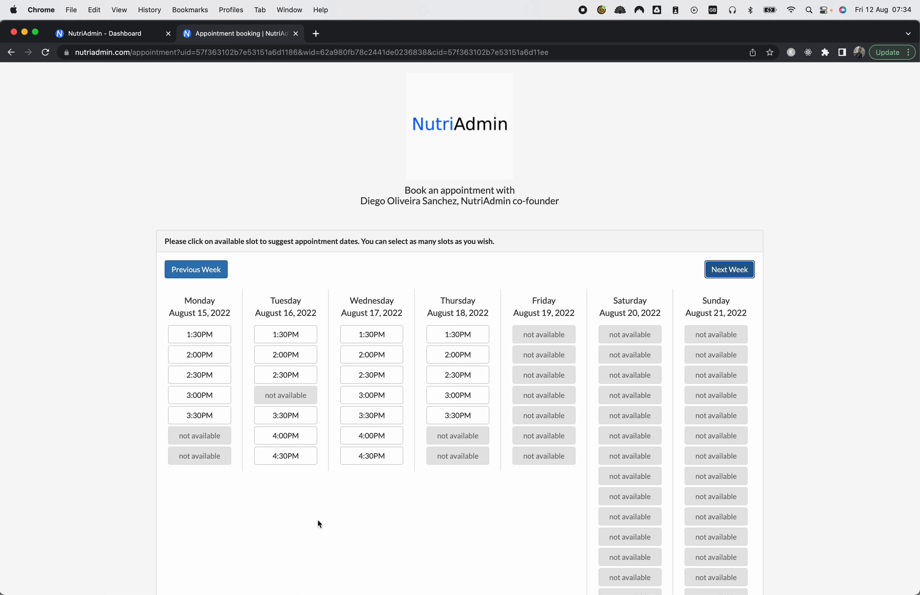
{"action": "scroll", "coordinate": [320, 530], "scroll_direction": "down", "scroll_amount": 3}
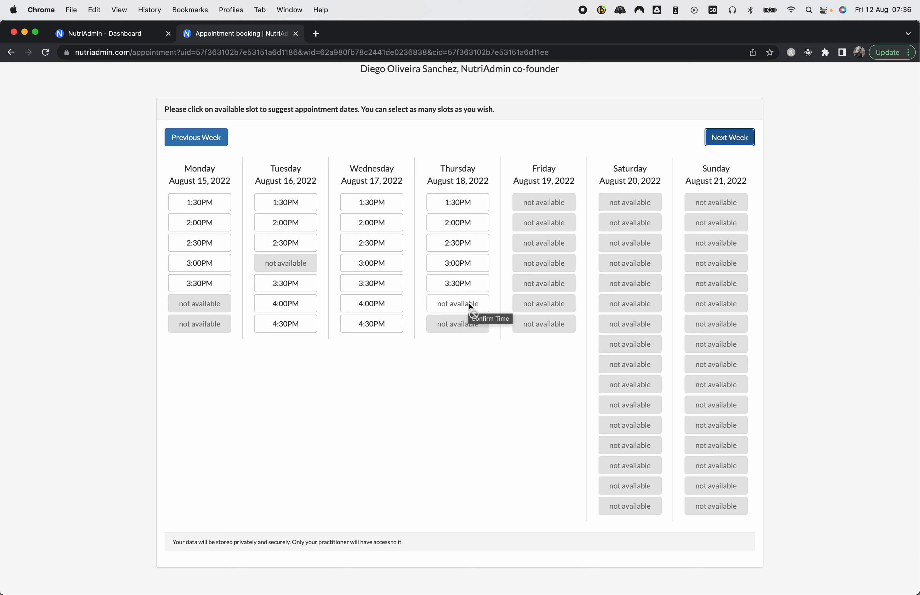
{"action": "left_click", "coordinate": [482, 372]}
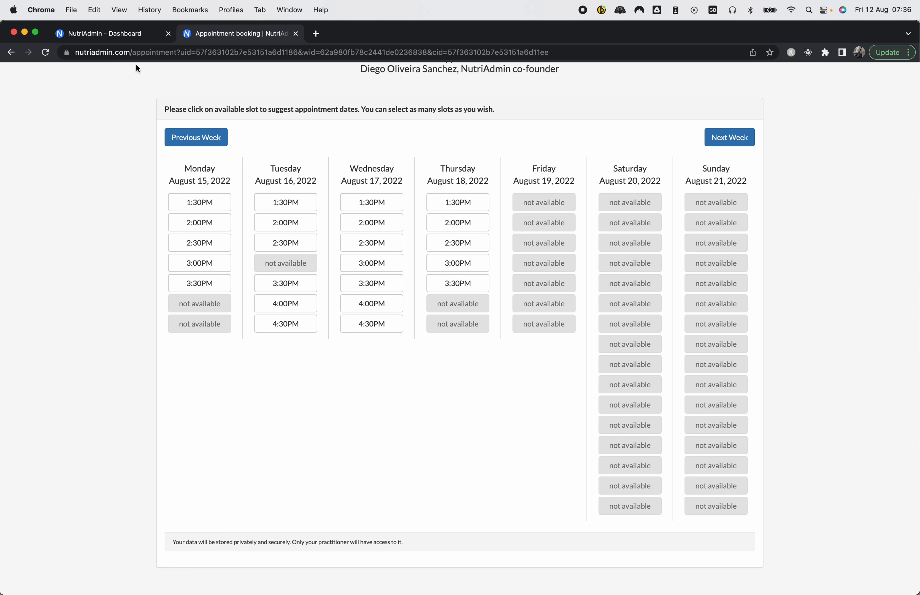
Step: Return to the NutriAdmin dashboard and open the Ask a question support options
{"action": "left_click", "coordinate": [119, 34]}
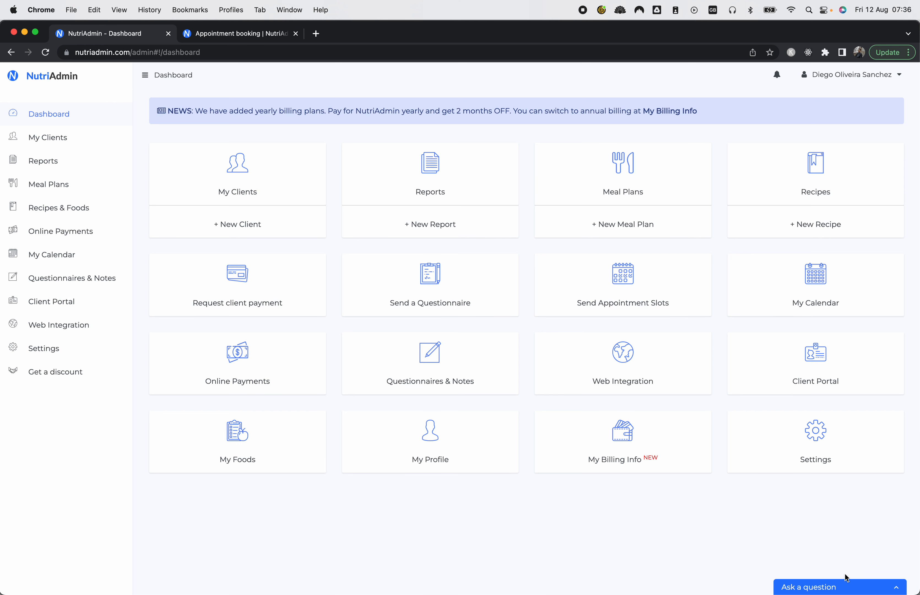
{"action": "left_click", "coordinate": [828, 588]}
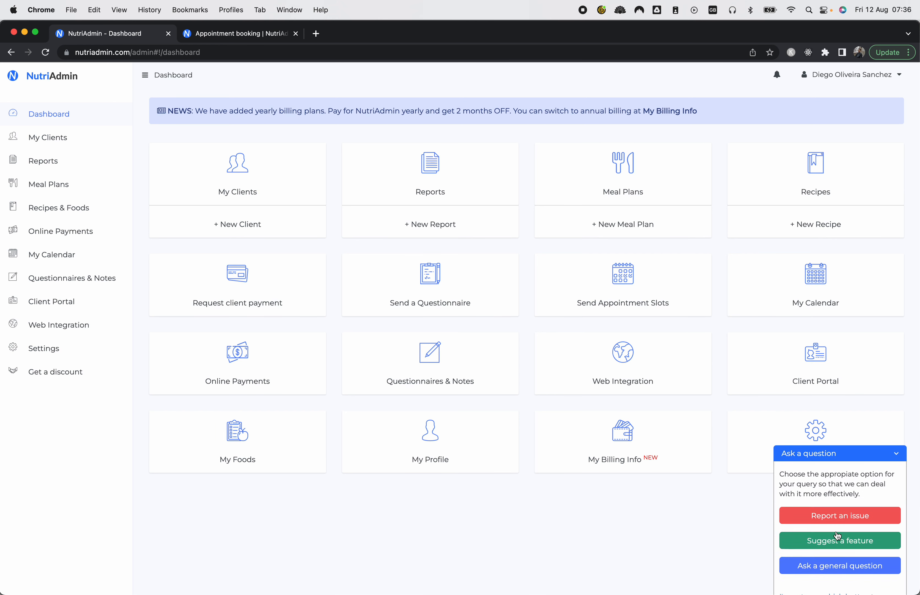